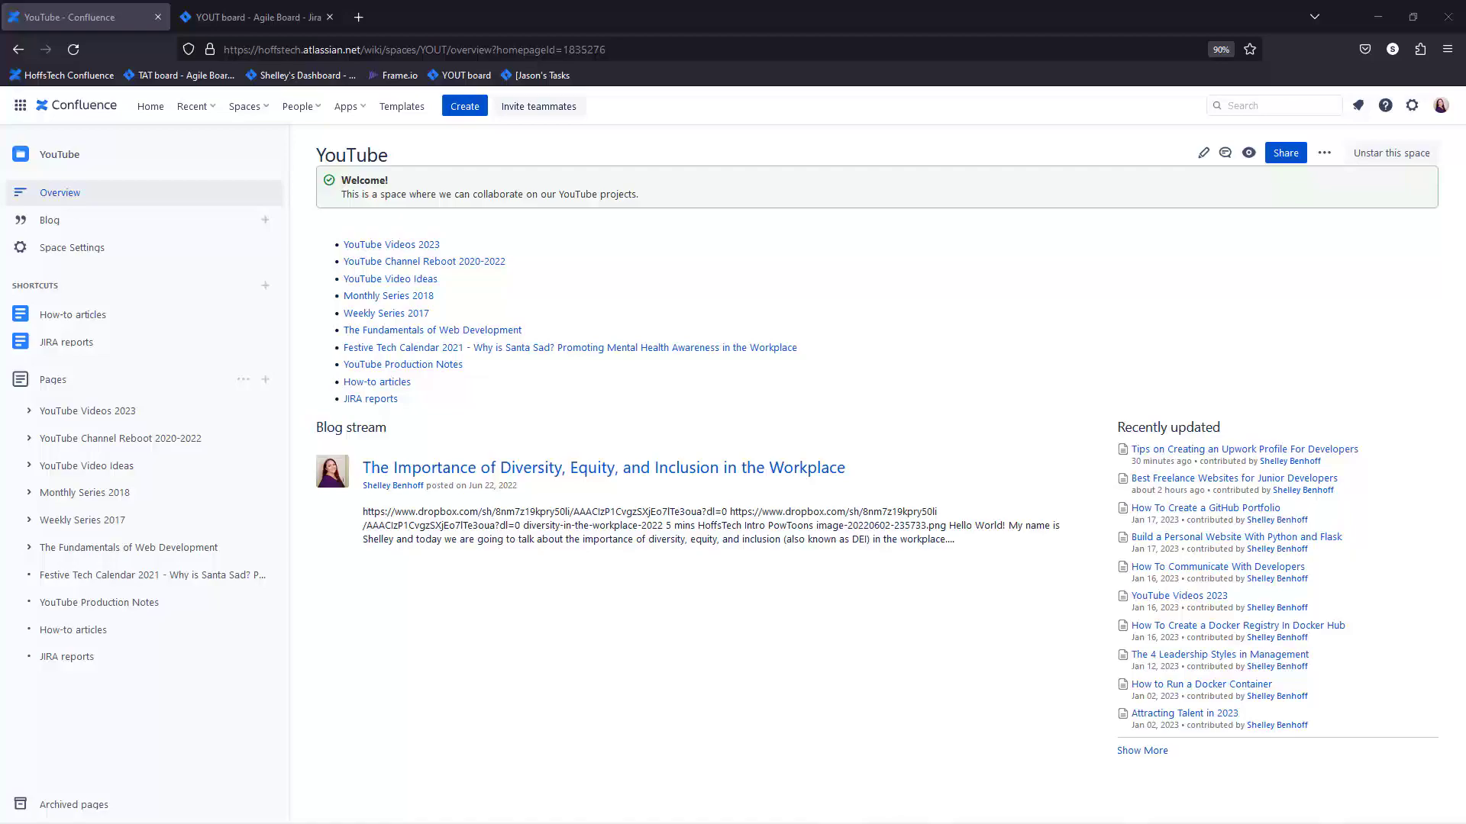
Go back to Confluence's JIRA reports to reach the draft listing YOUT-190 and YOUT-189.
left_click(321, 17)
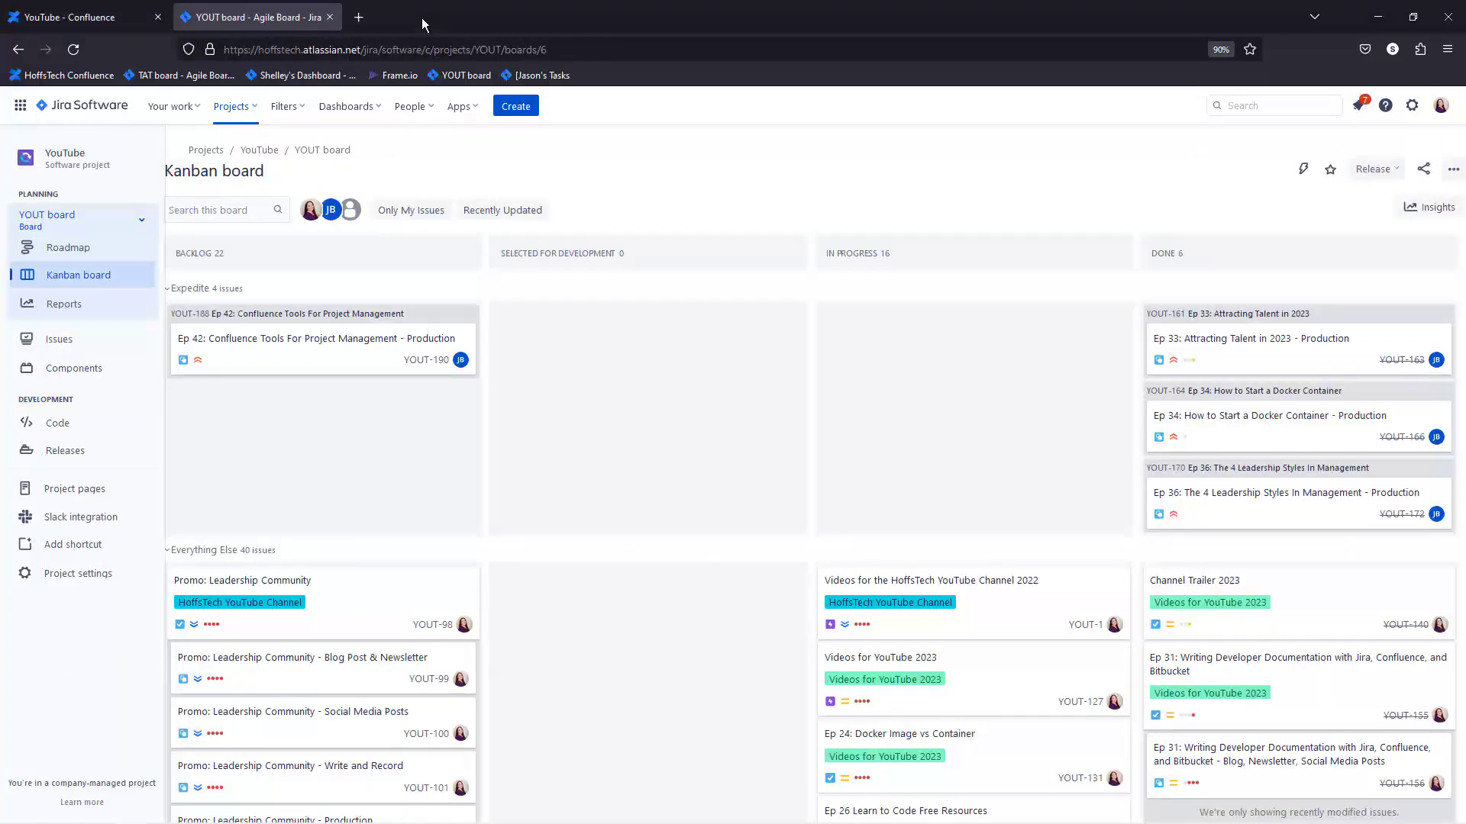
left_click(44, 18)
left_click(67, 656)
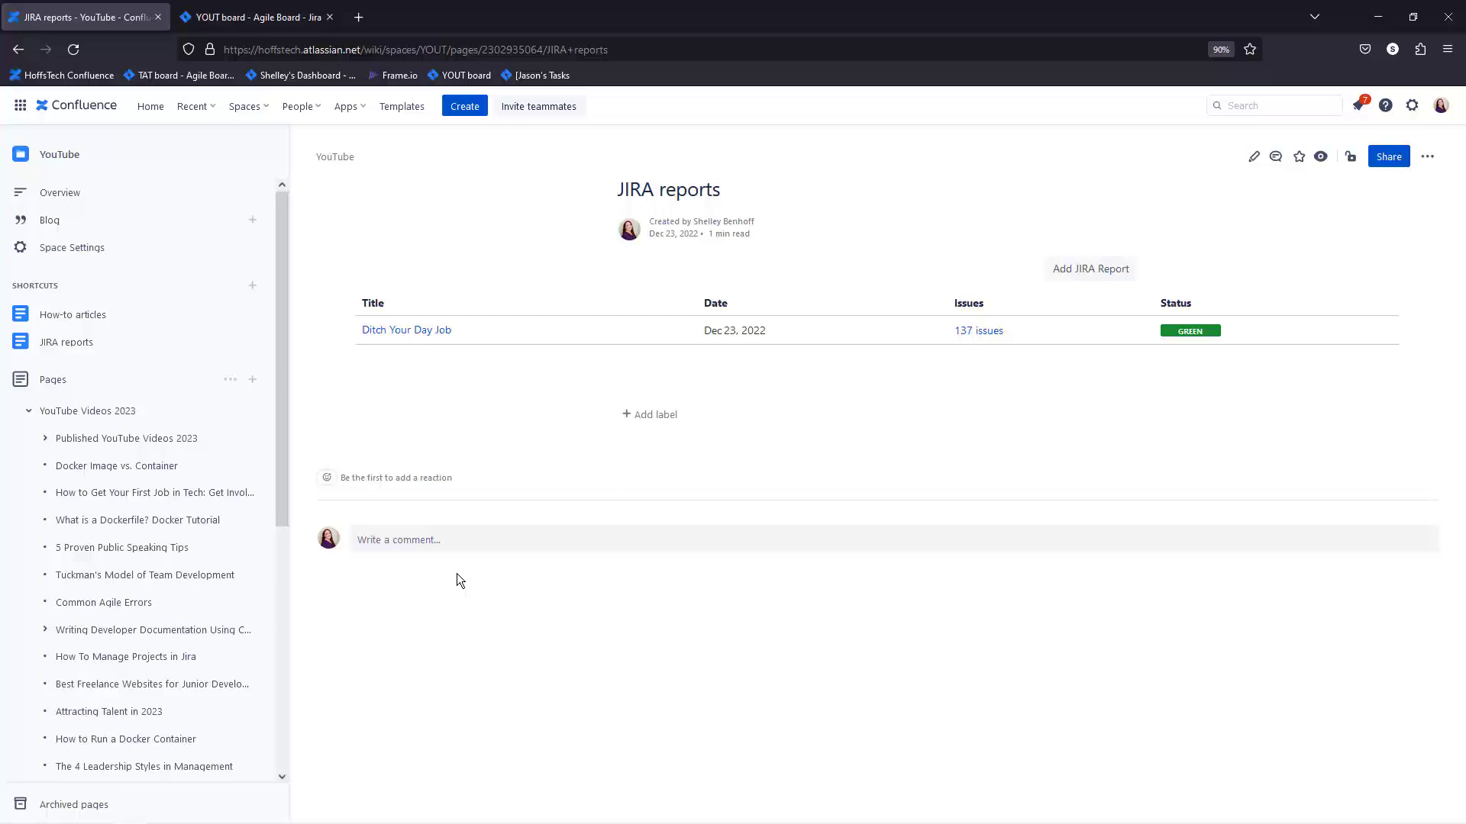
left_click_drag(284, 483, 278, 652)
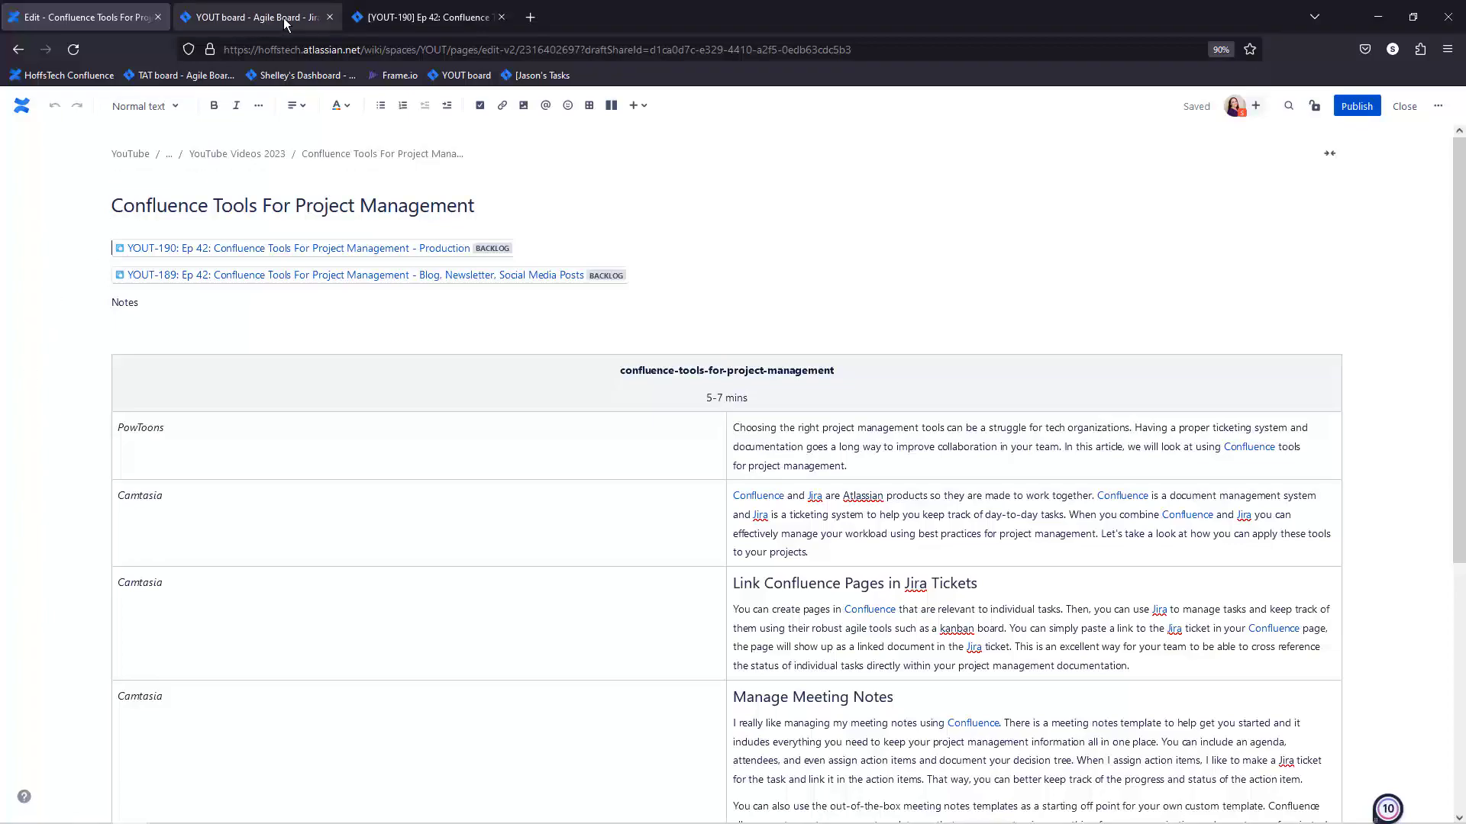
Compare issue YOUT-190 and its linked pages with the draft's Jira issue links.
left_click(398, 29)
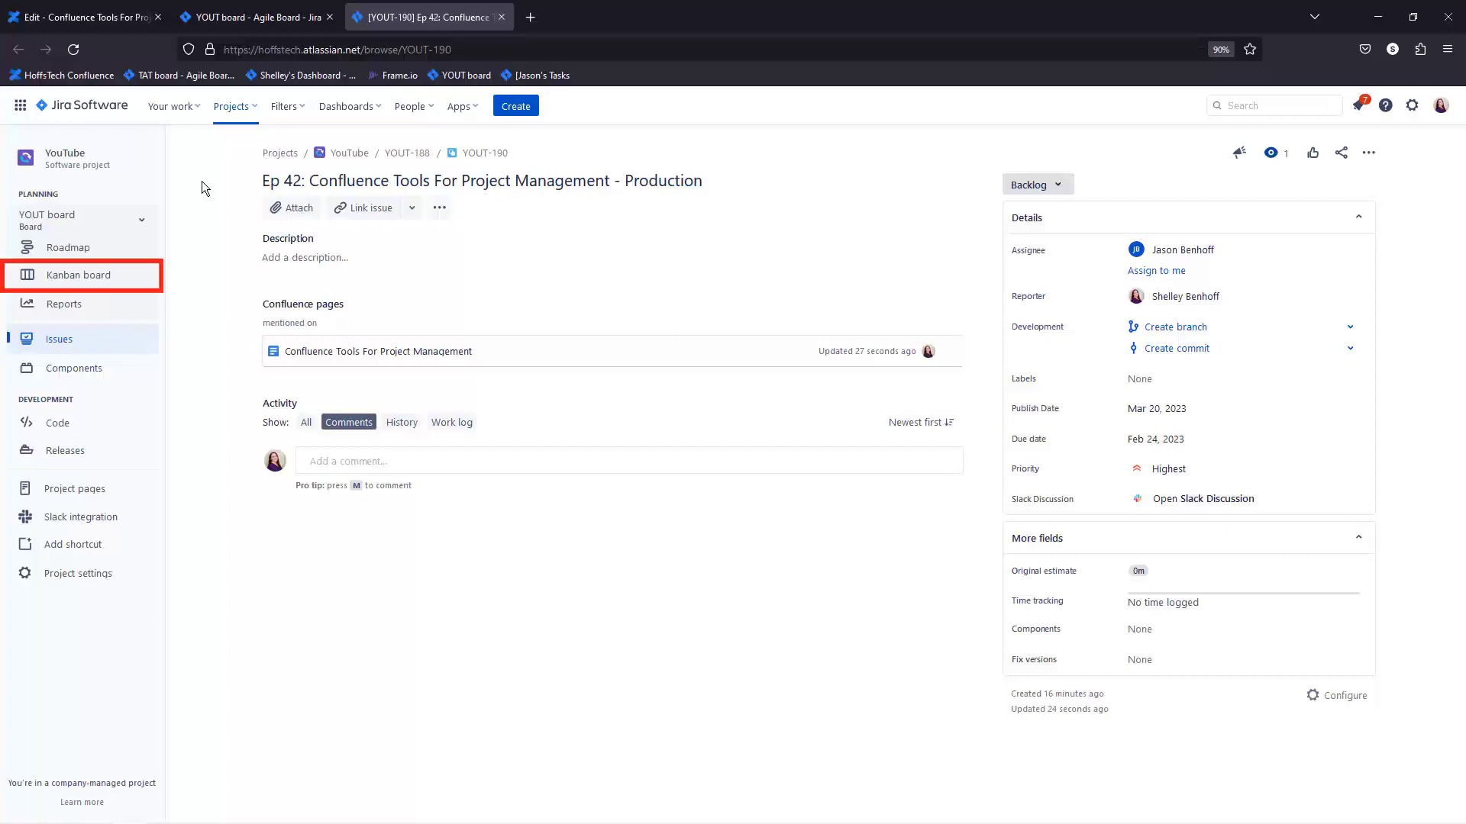
left_click(88, 18)
left_click_drag(110, 255, 646, 276)
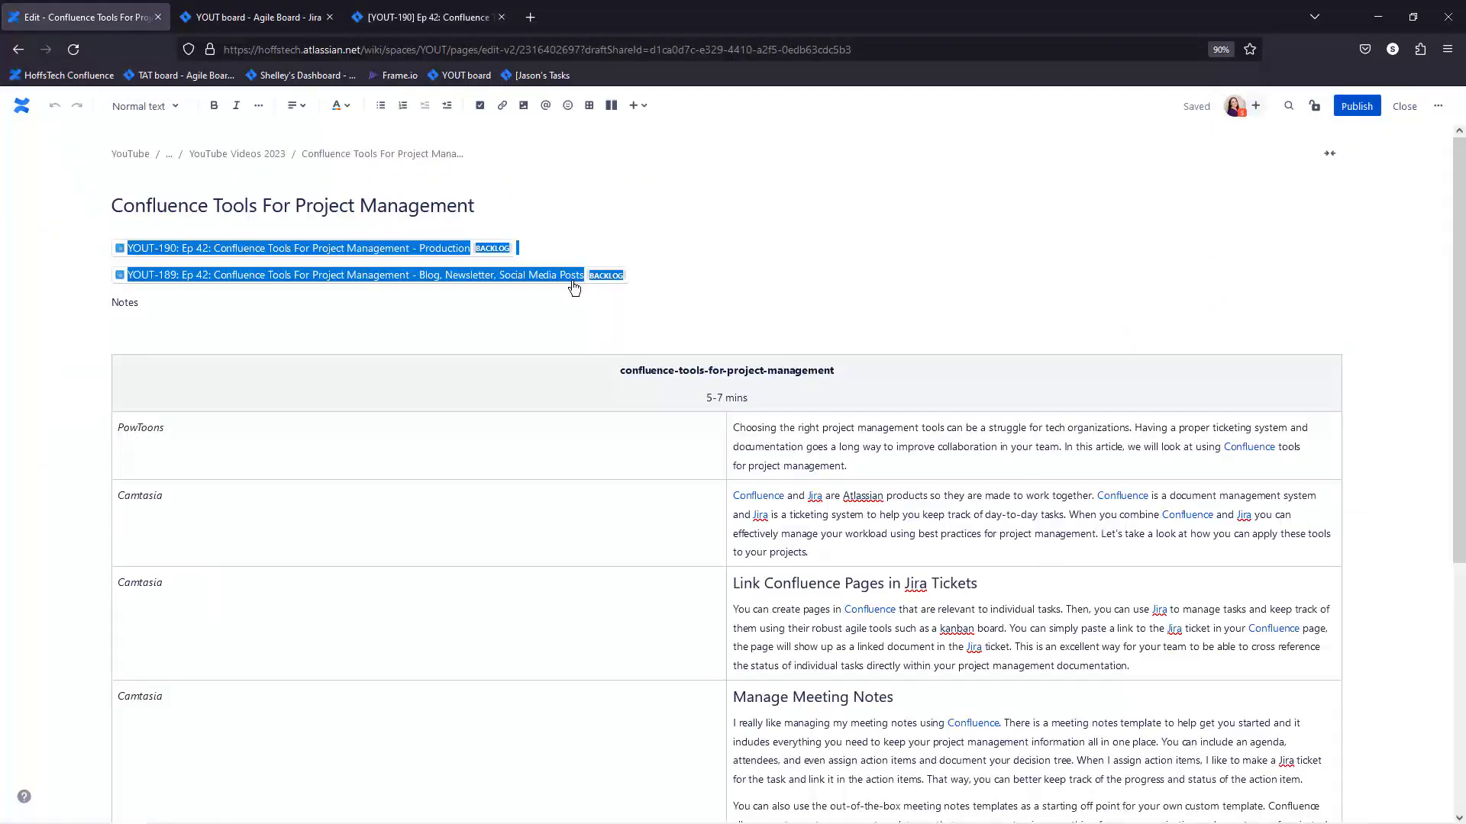
left_click(646, 275)
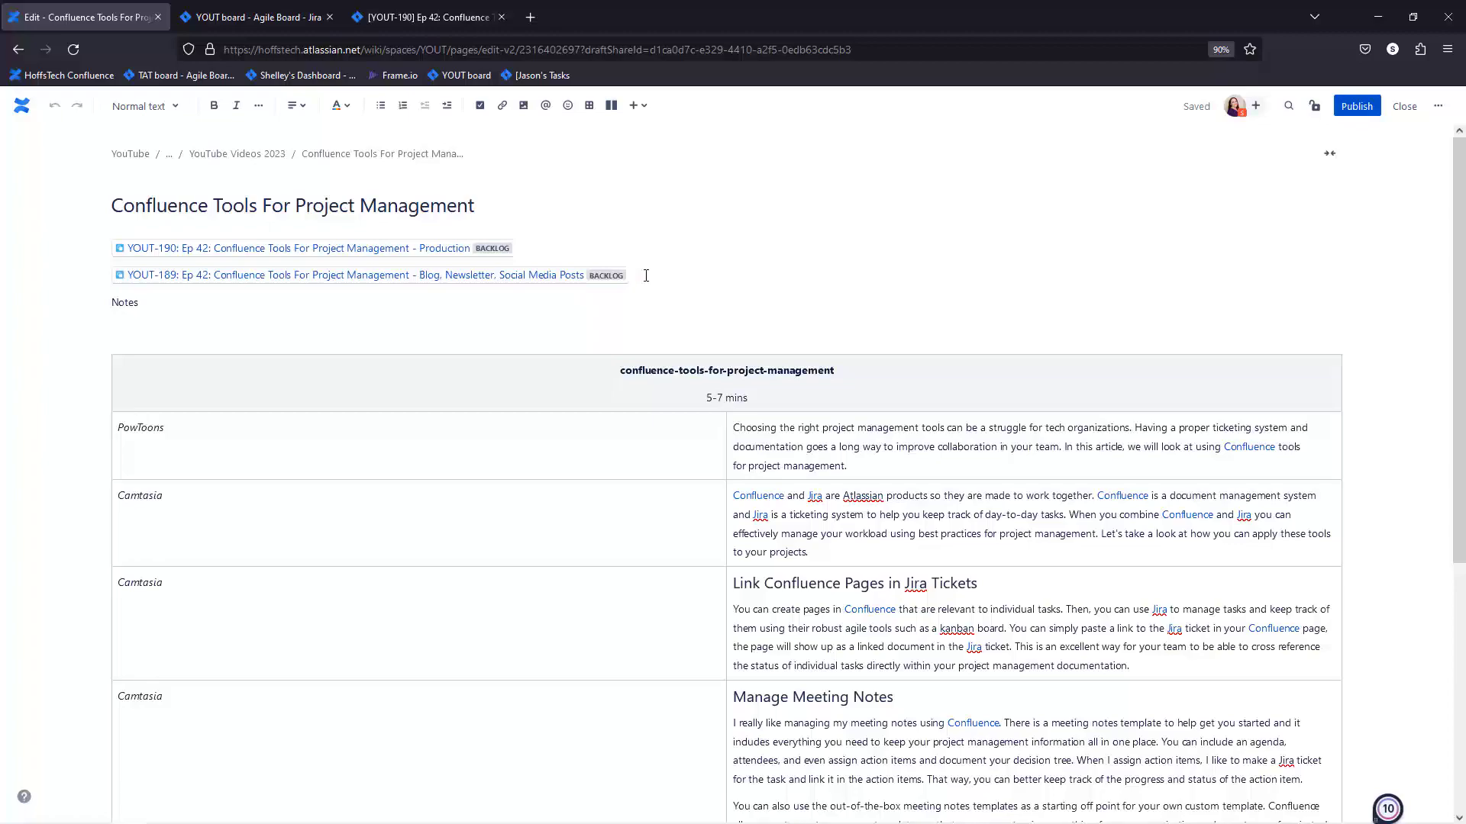
left_click(252, 17)
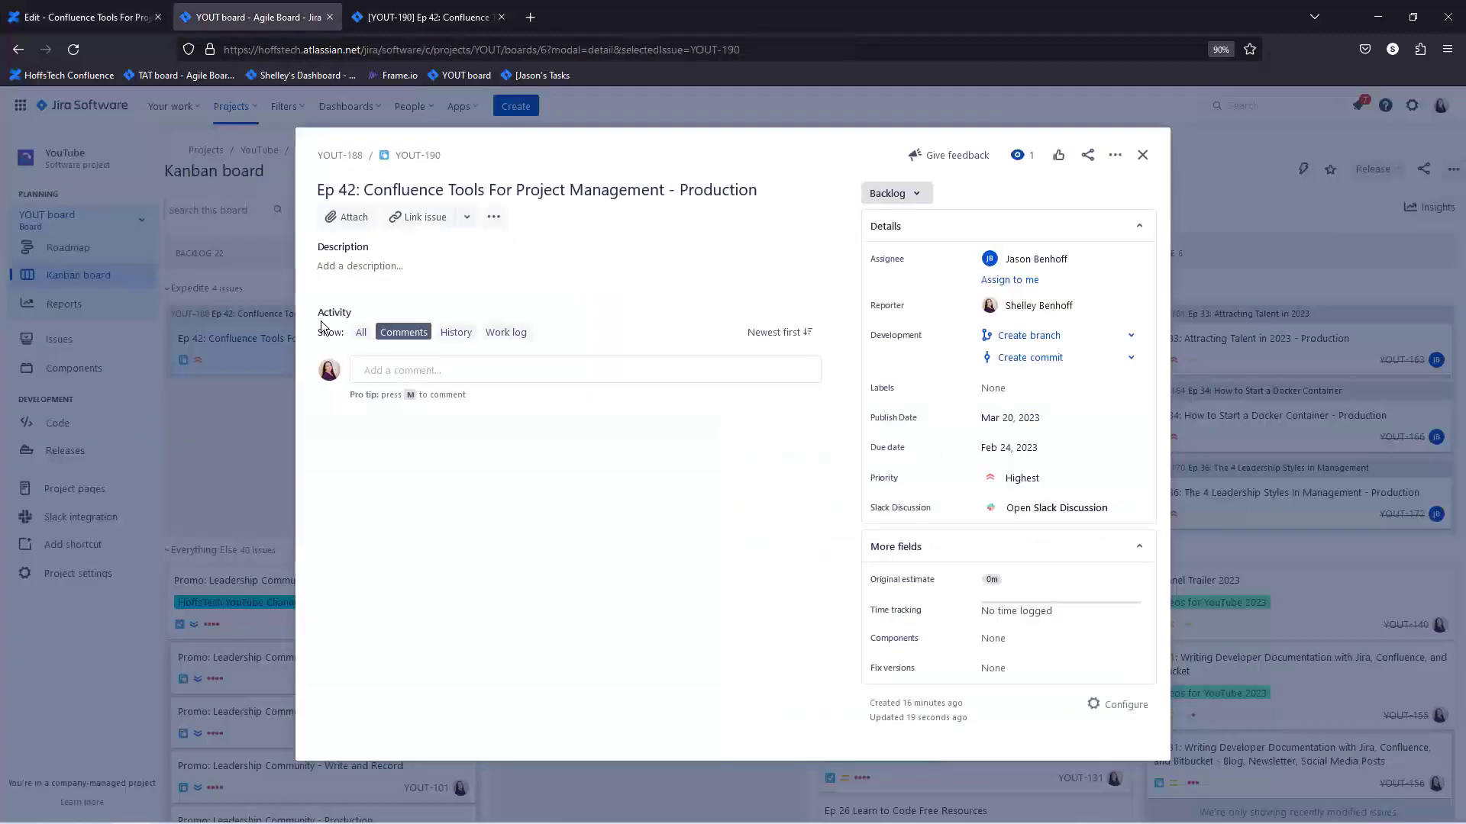
left_click(428, 17)
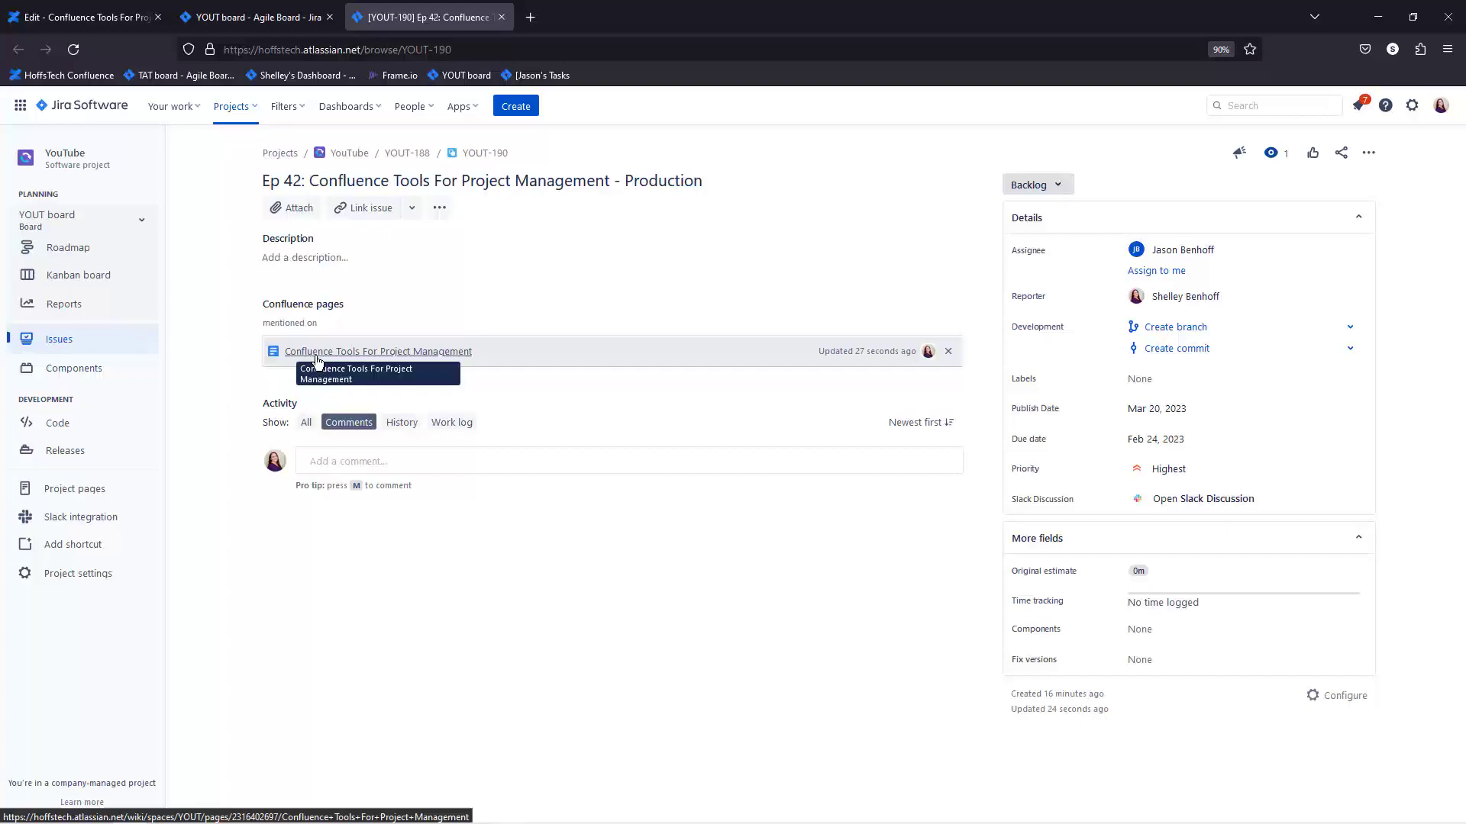
Publish the Confluence Tools For Project Management page and start a new page in the YouTube space.
left_click(83, 18)
left_click(1356, 106)
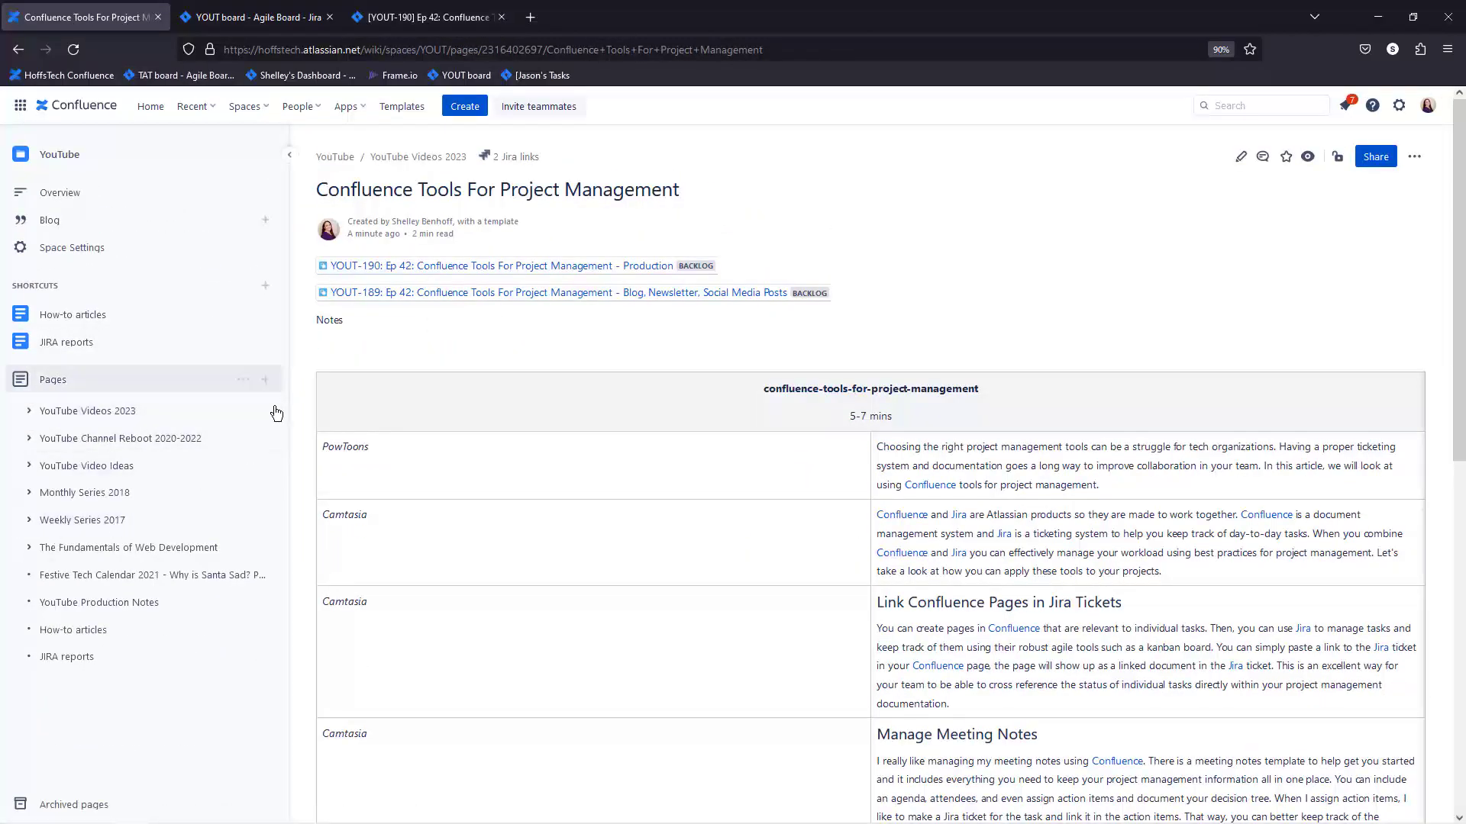
left_click(265, 379)
Apply the Meeting notes template, found by searching templates for 'meeting'.
left_click(1299, 224)
type("meeting")
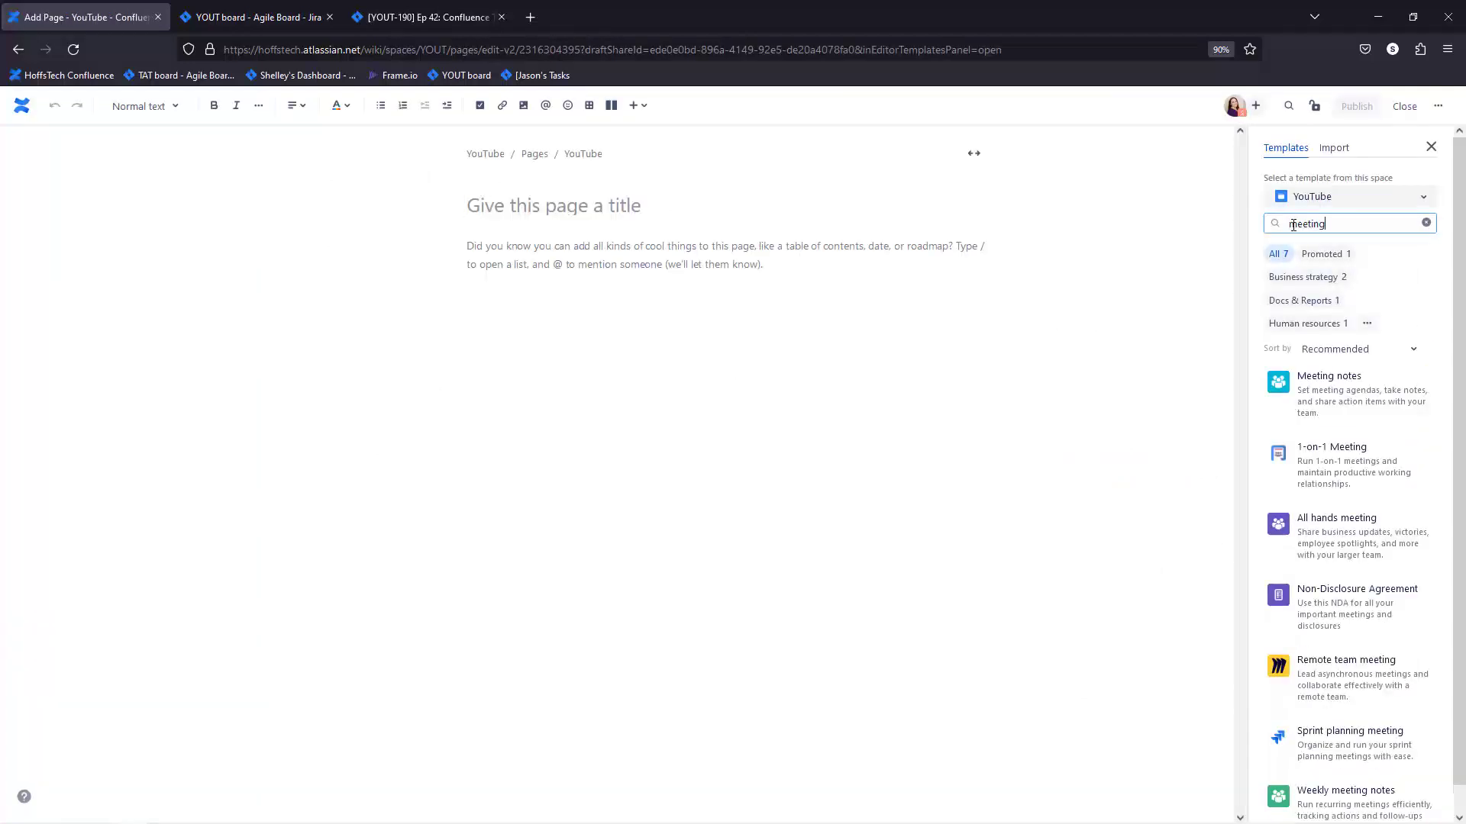
left_click(1336, 391)
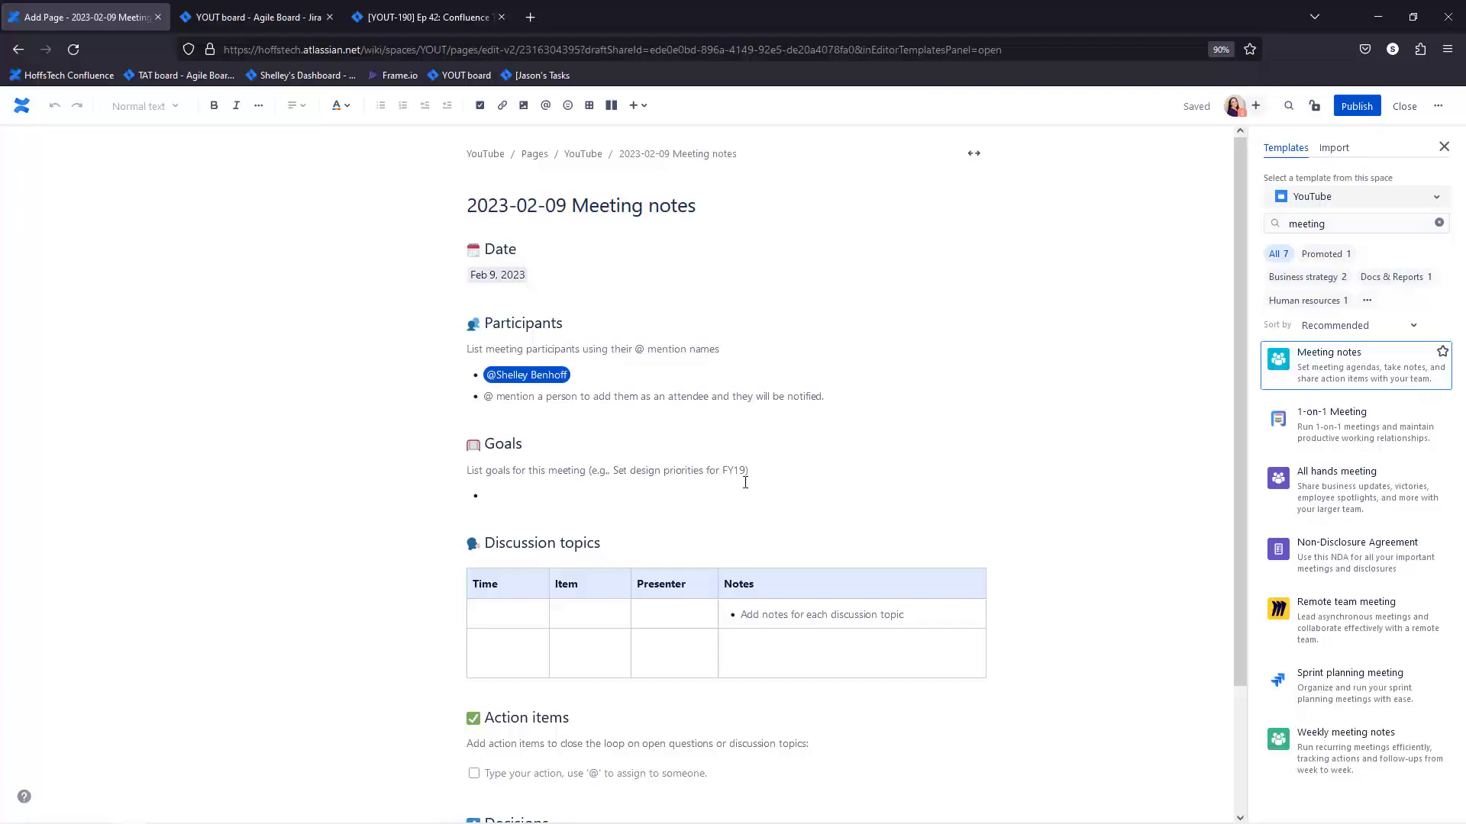
scroll(772, 485, "down", 2)
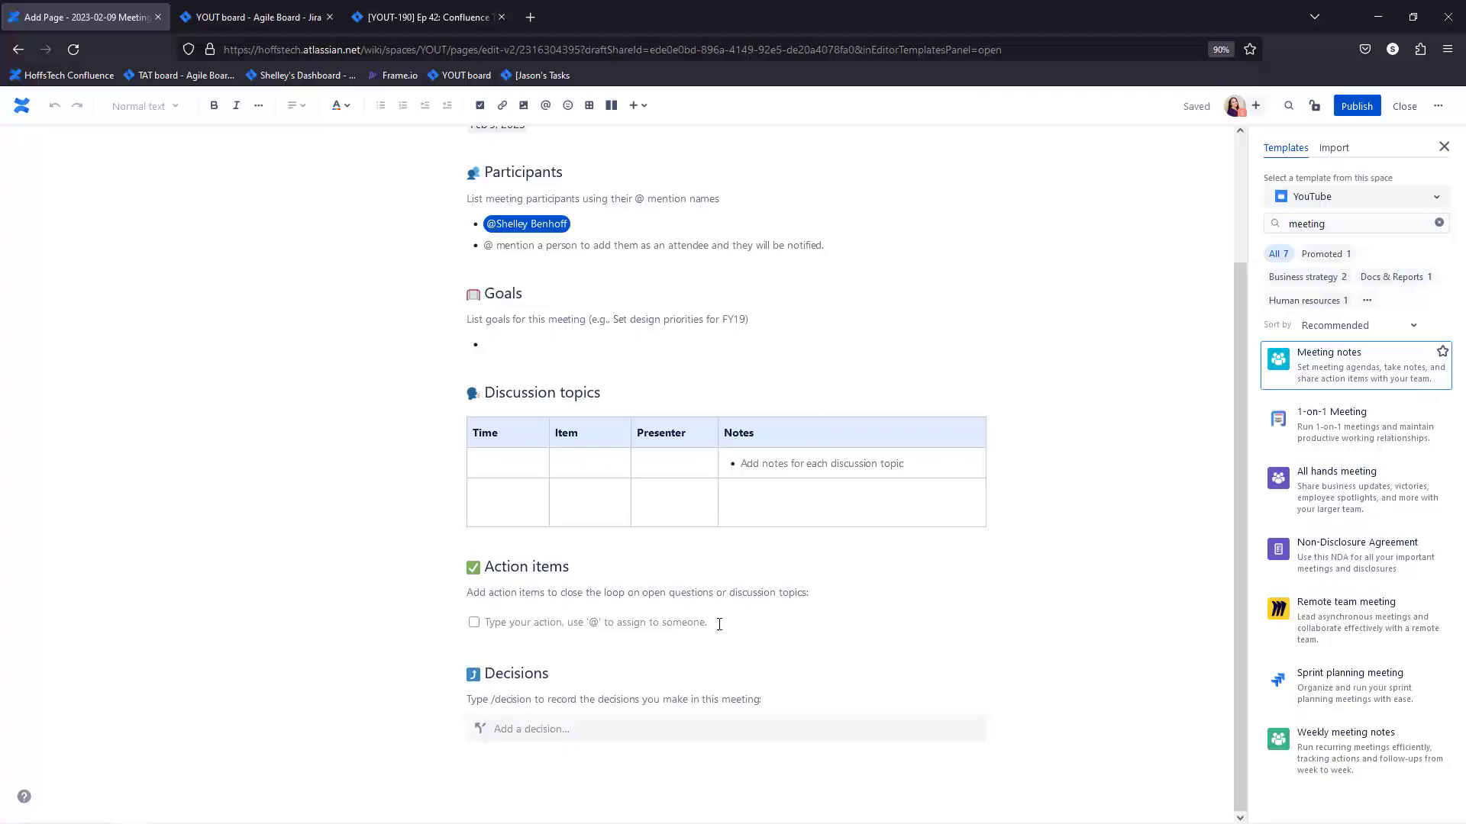
Paste the YOUT-190 issue link as the first action item and publish the page.
left_click(571, 623)
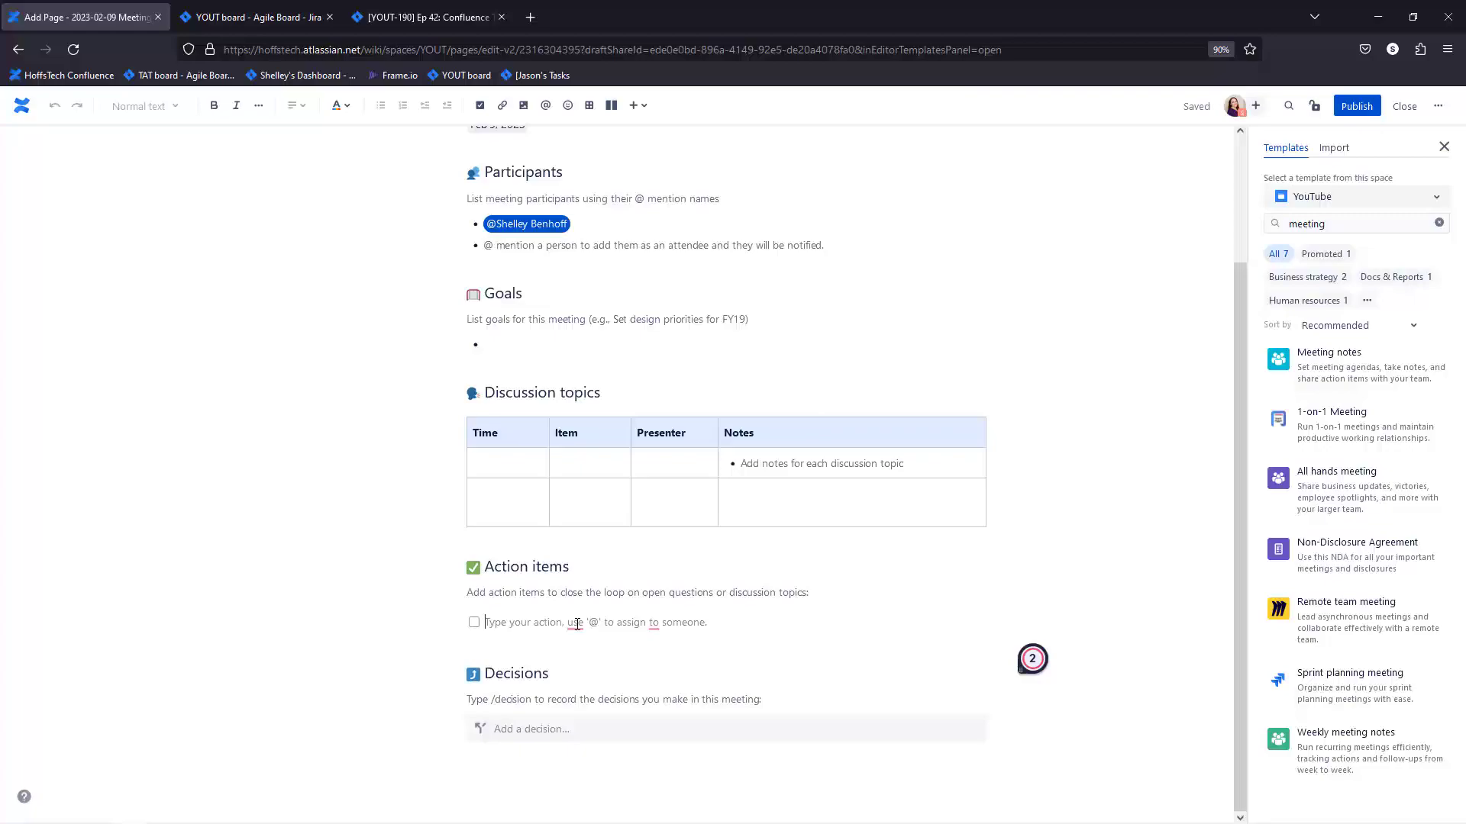
left_click(424, 17)
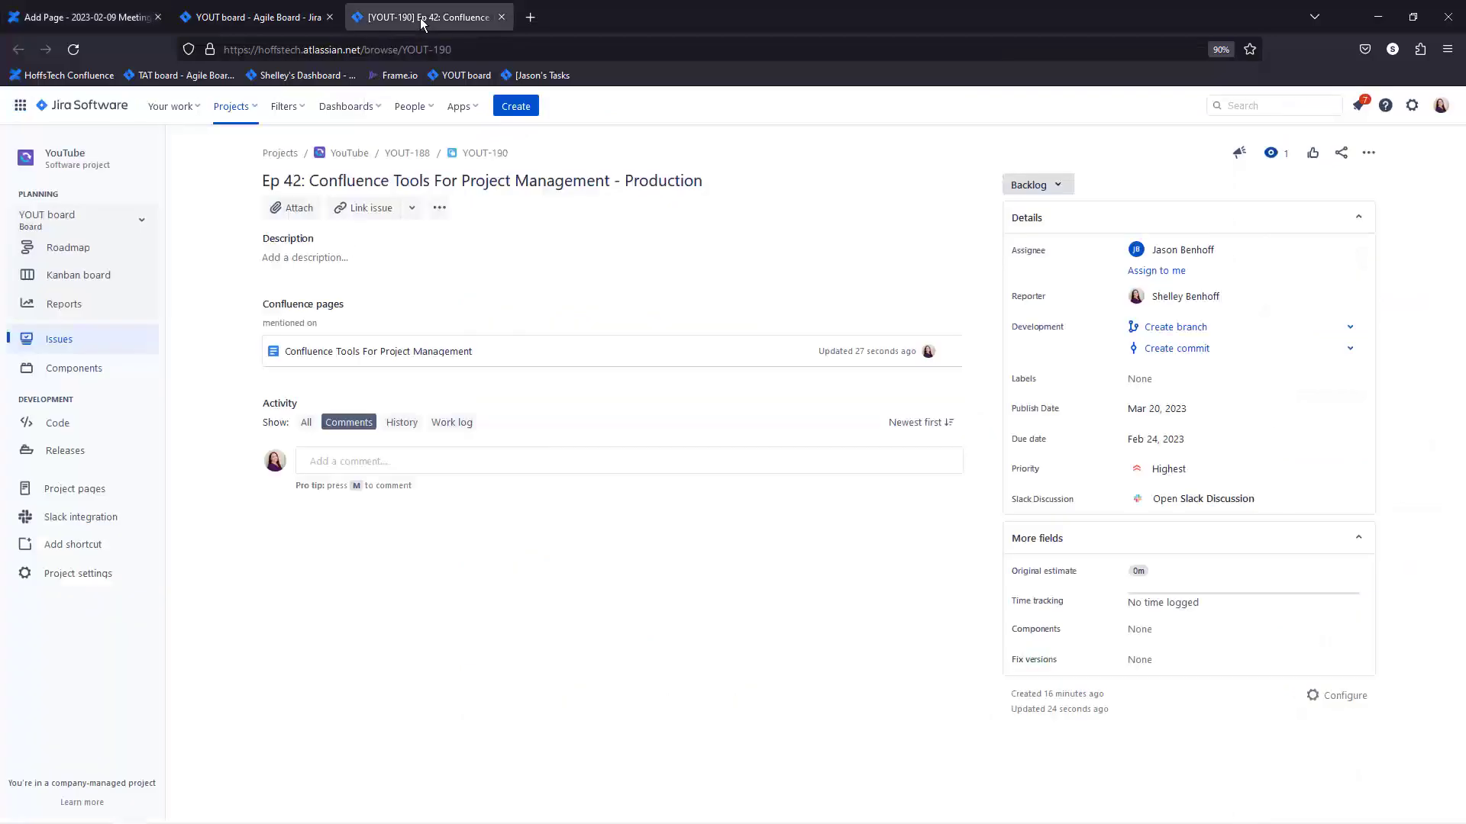
left_click(467, 49)
left_click(84, 17)
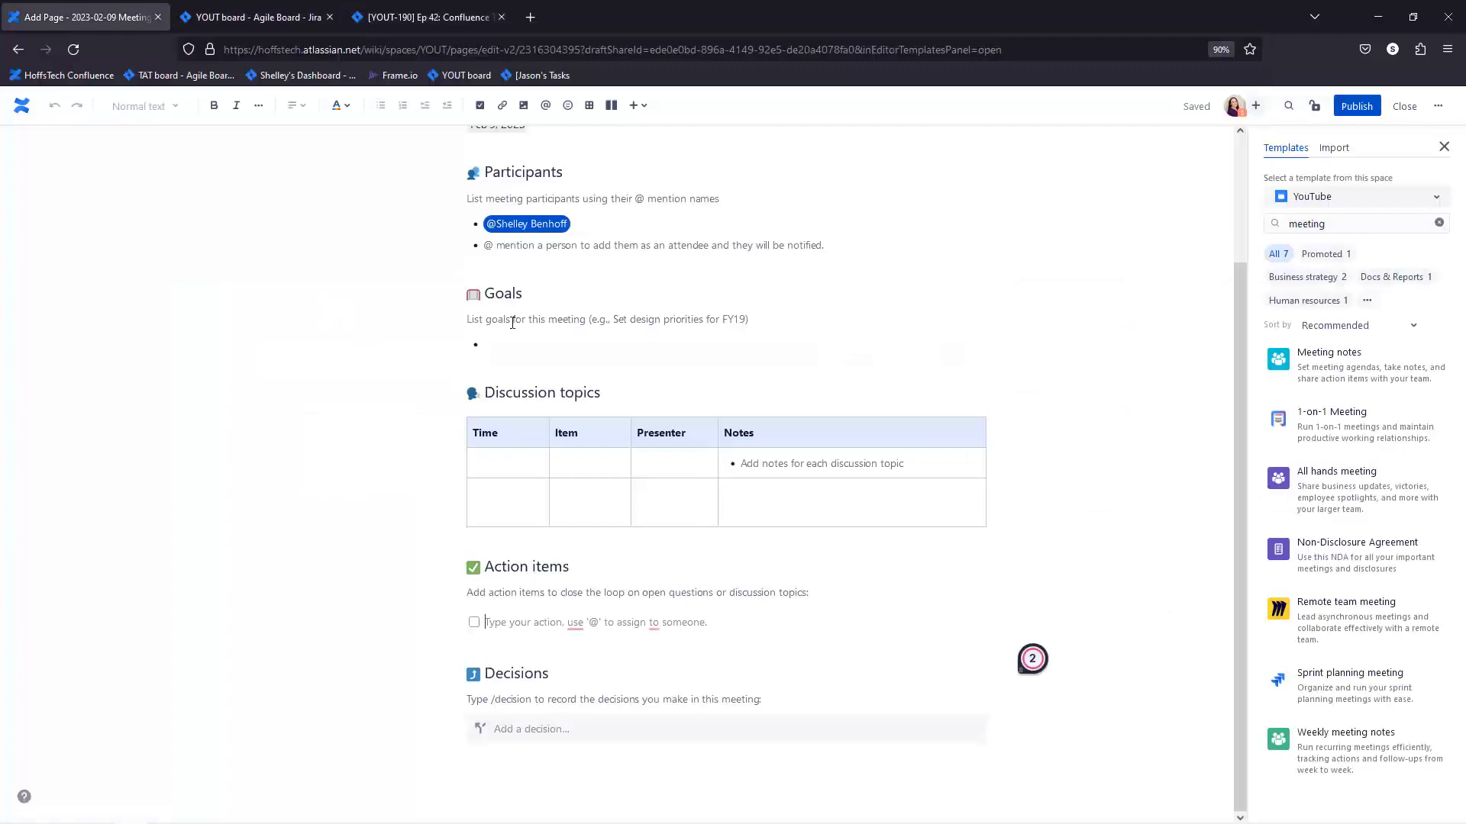
key("ctrl+v")
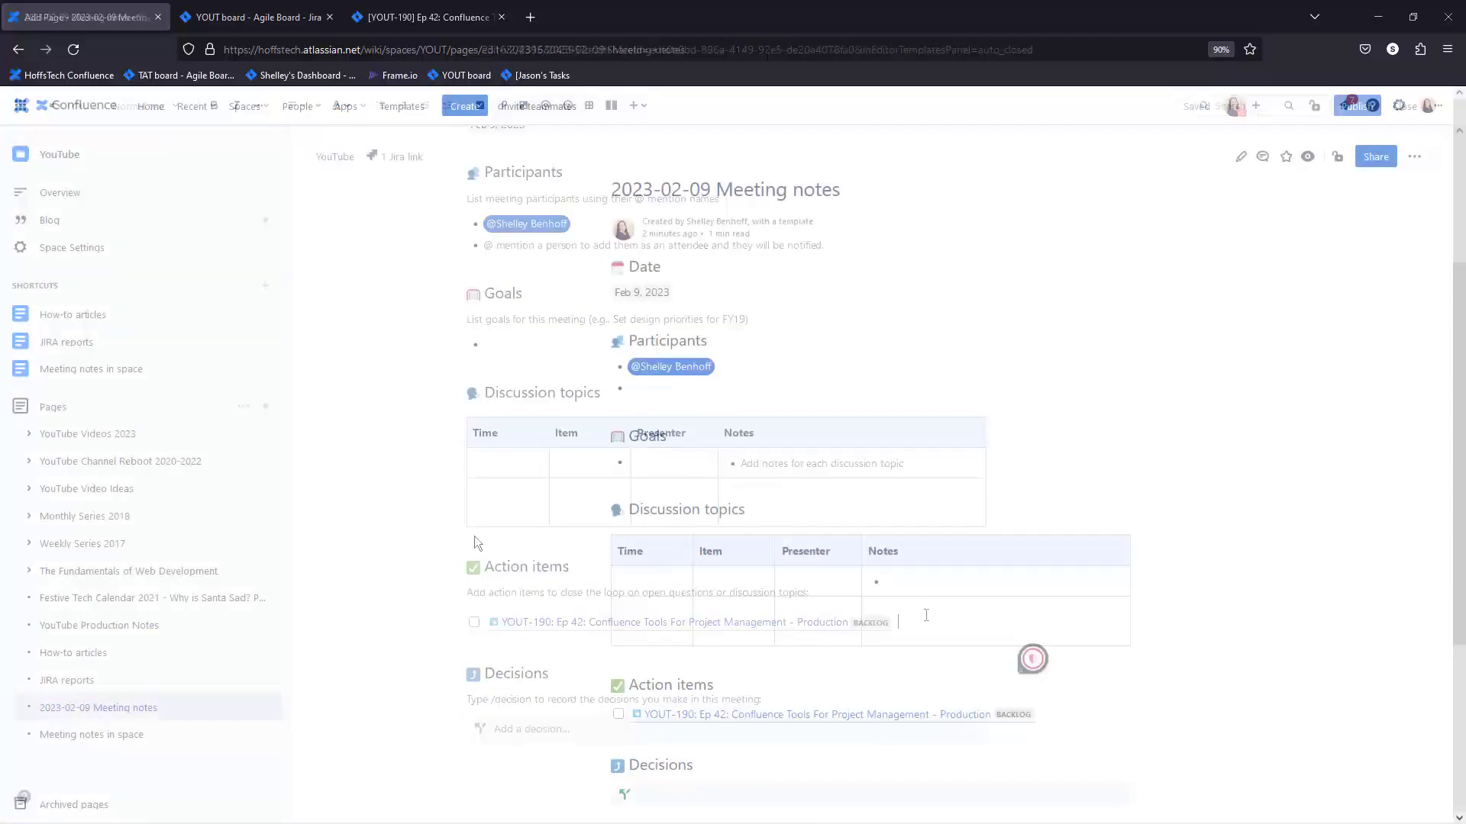
key("e")
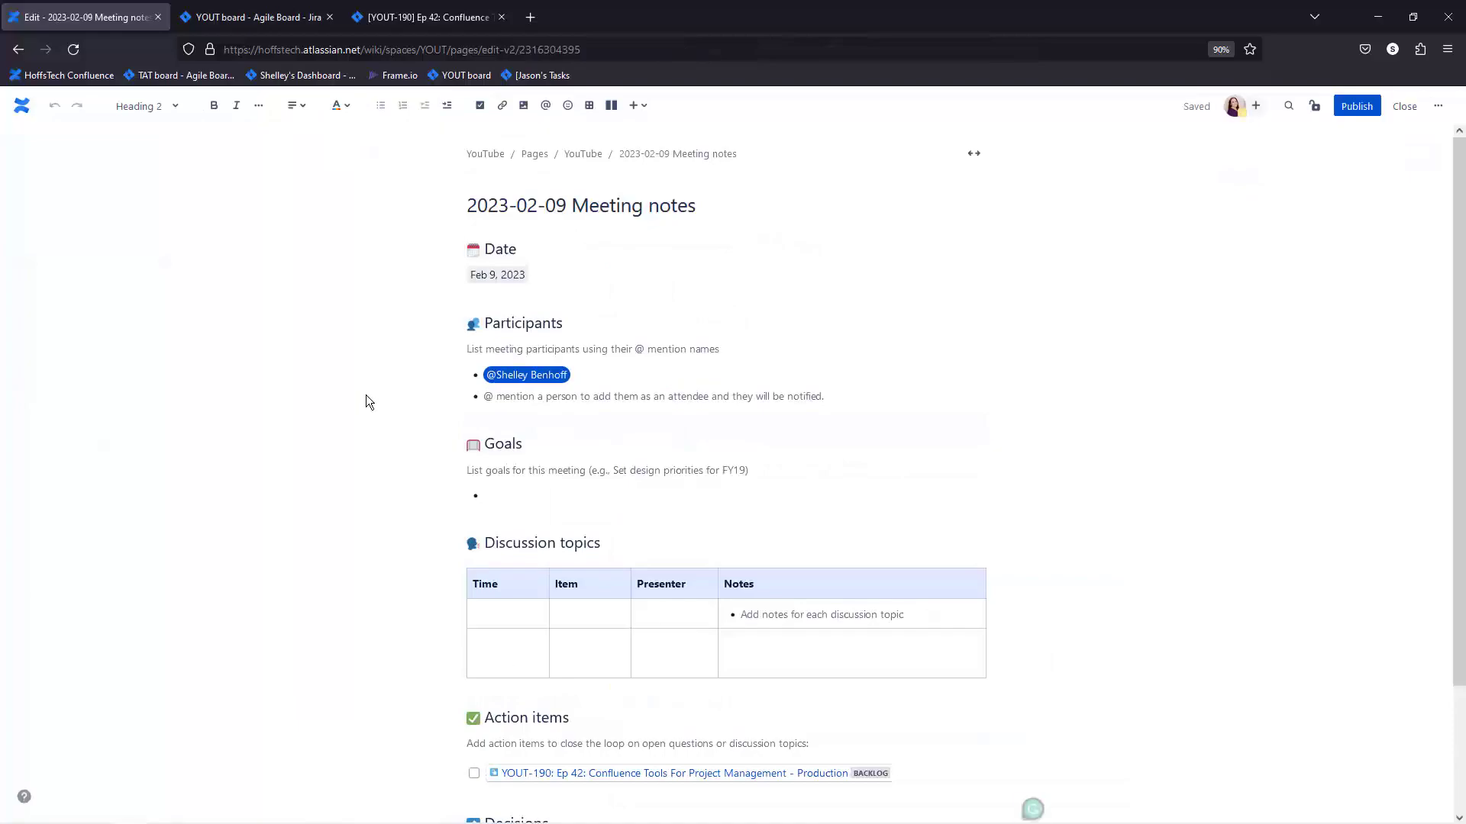
key("ctrl+a")
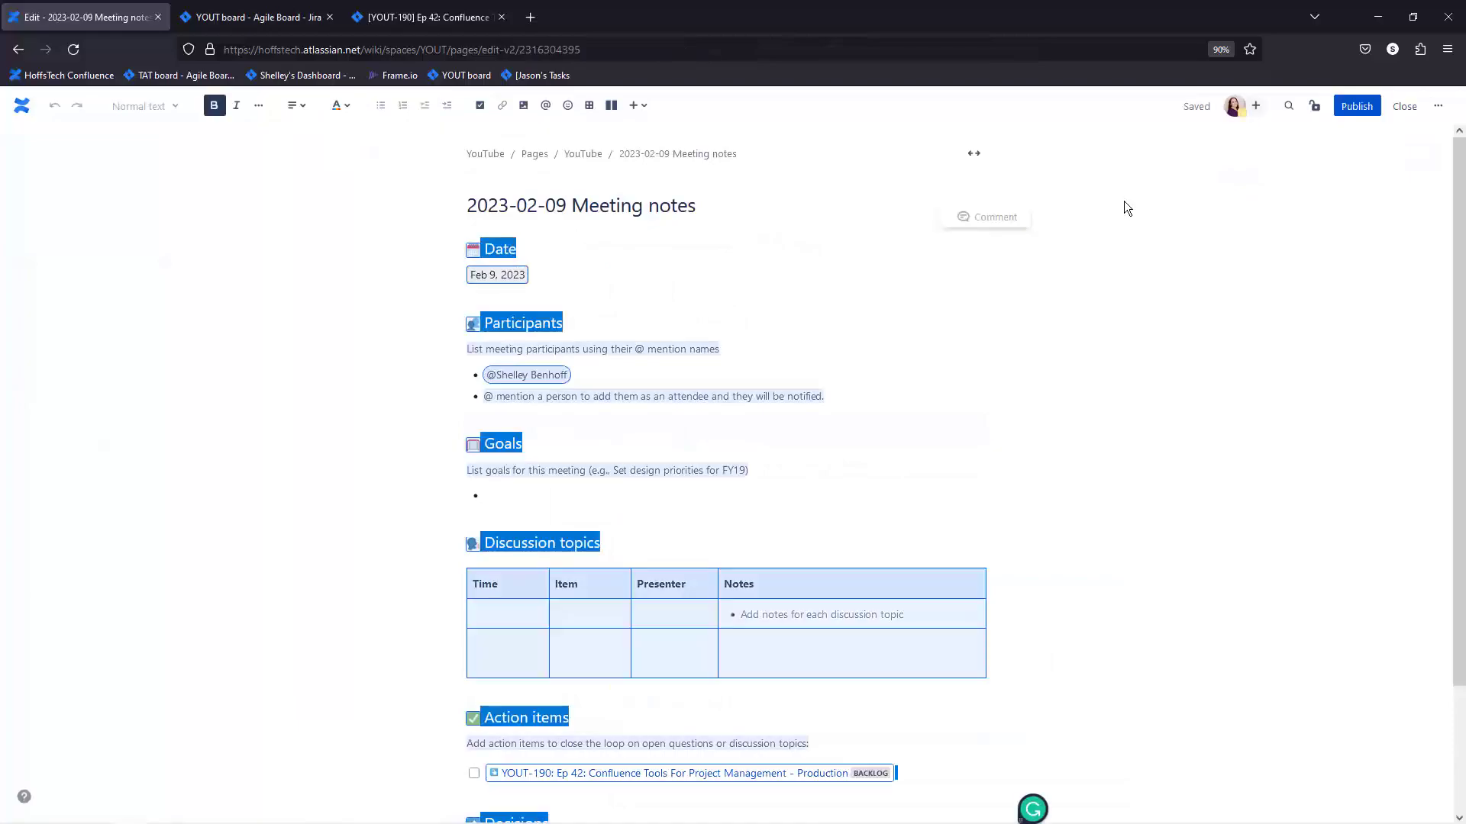
left_click(1405, 106)
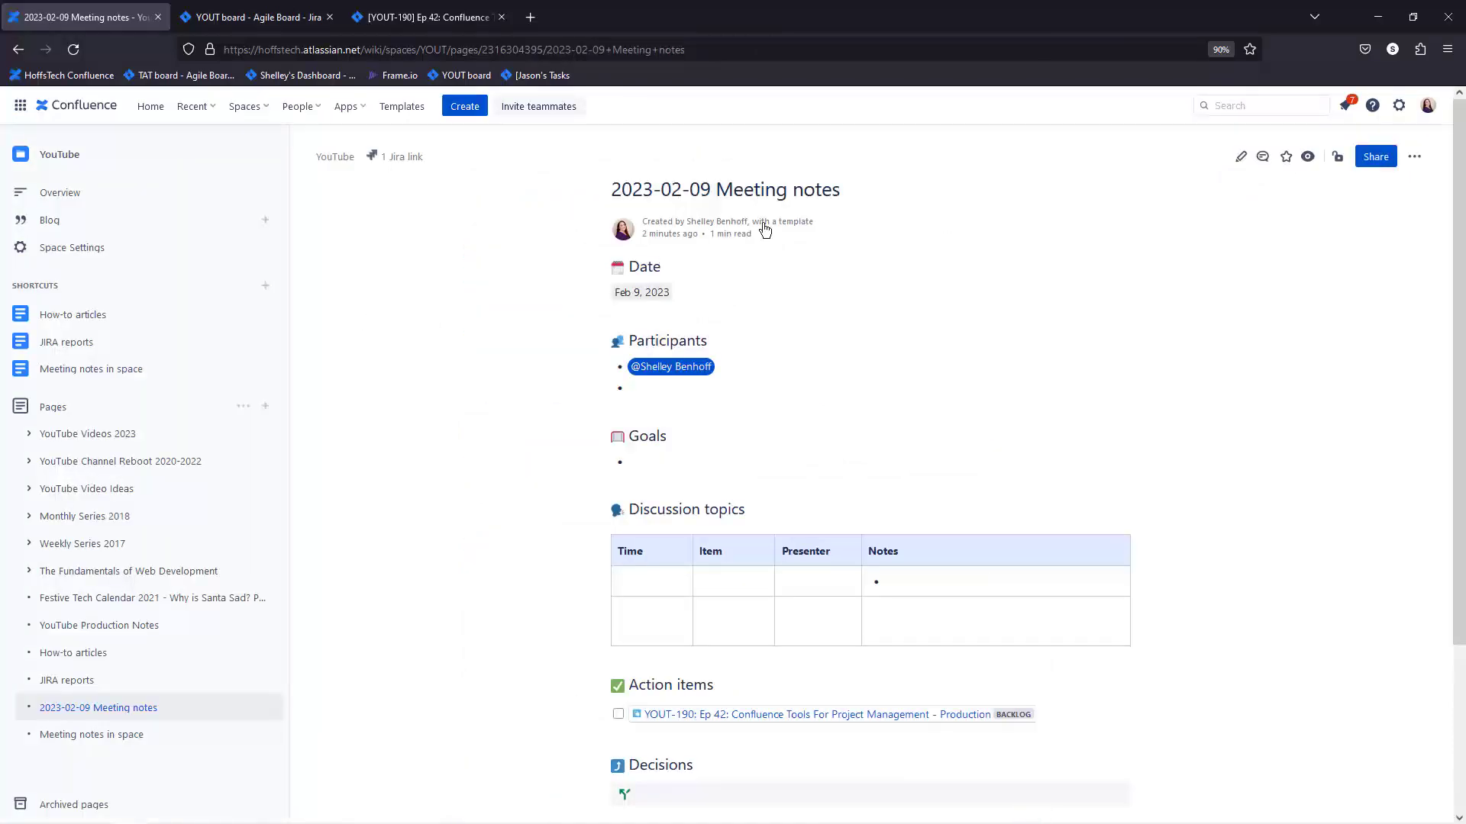
Create global page template 'Meeting Notes - HoffsTech' from the meeting notes content, renaming Discussion topics to Agenda.
left_click(1398, 105)
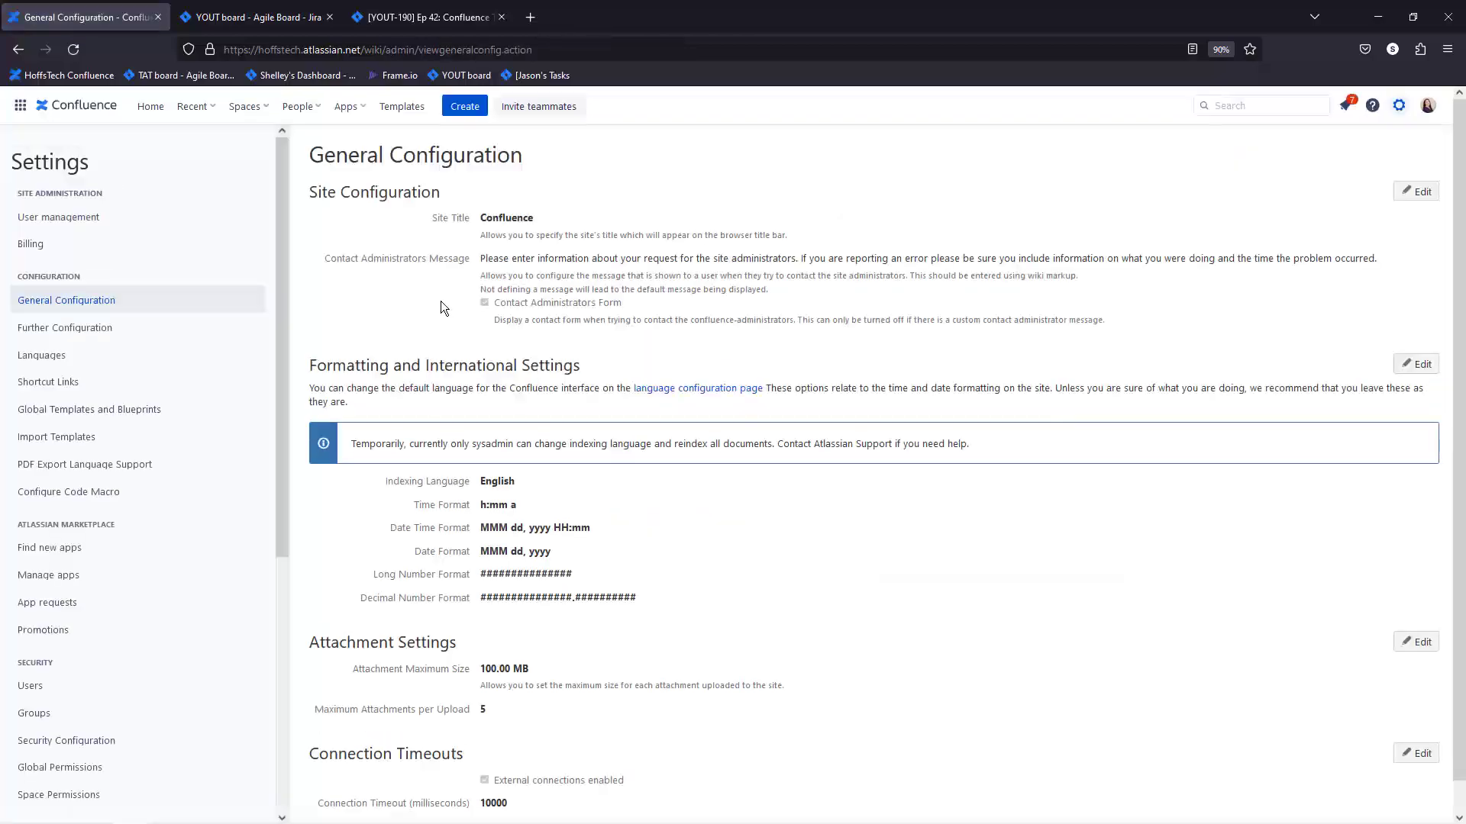
left_click(128, 409)
left_click(1043, 191)
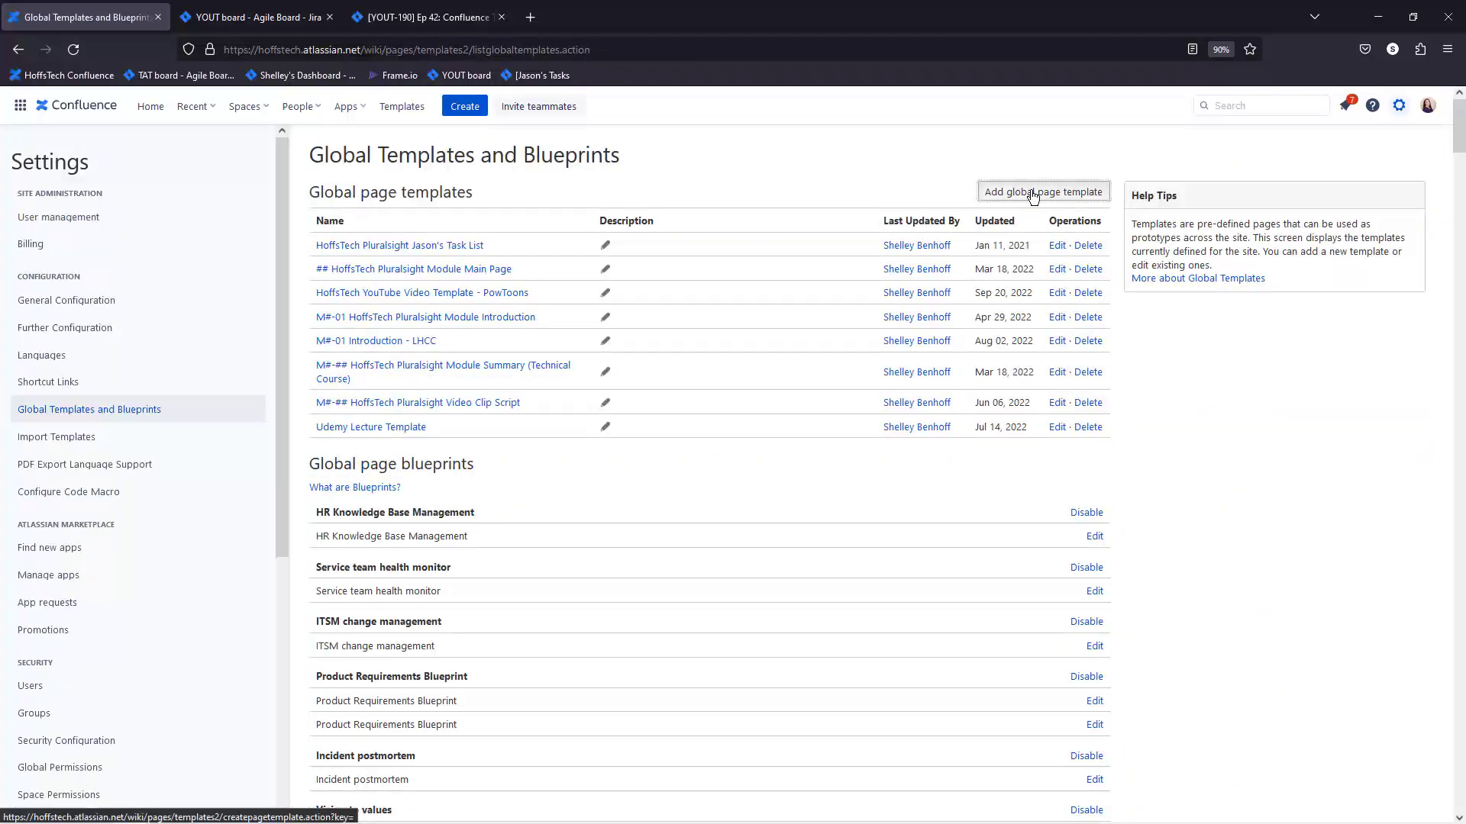
type("Meeting Notes - HoffsTech")
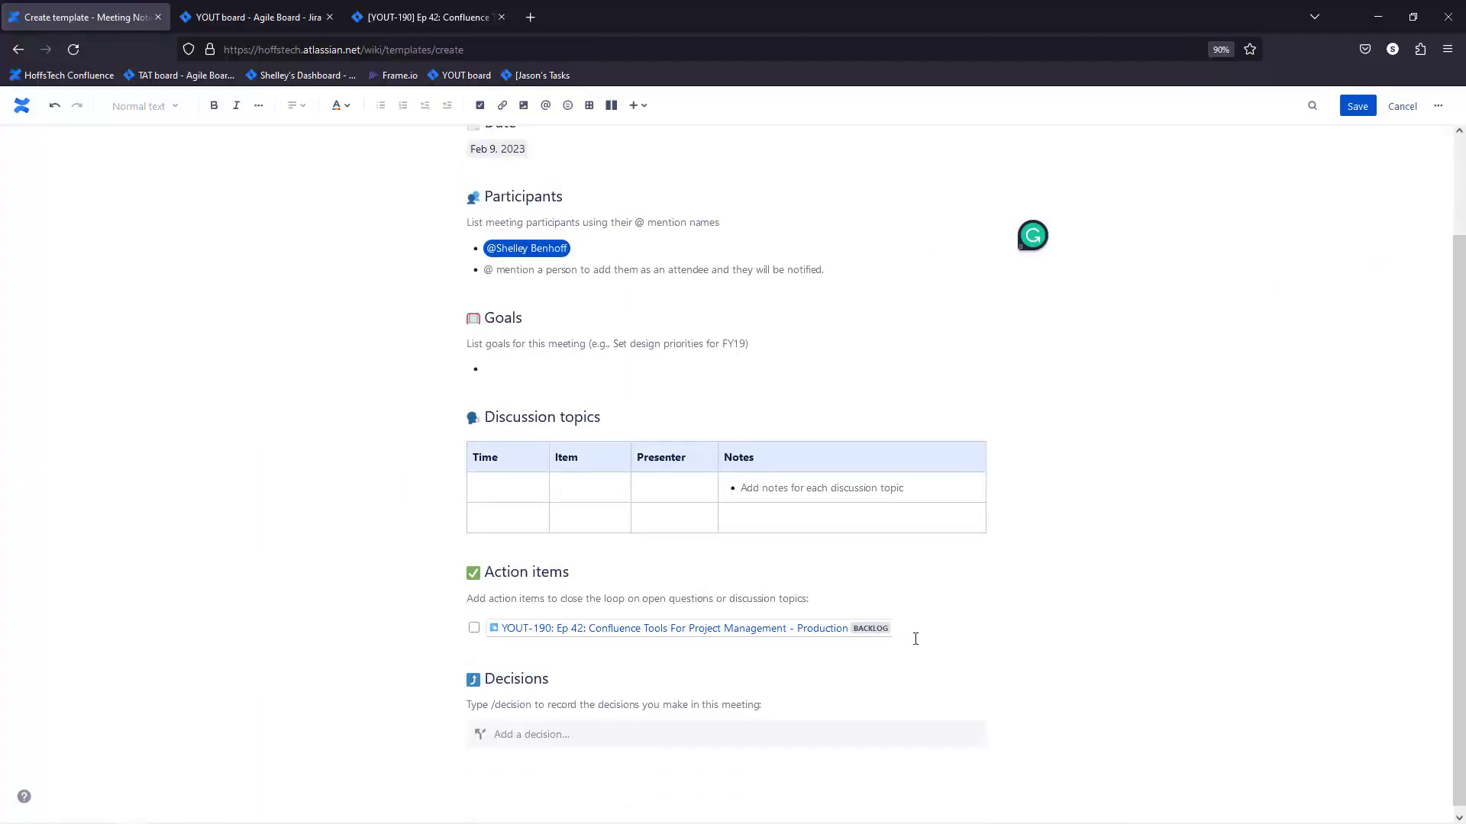
key("BackSpace")
scroll(914, 639, "up", 2)
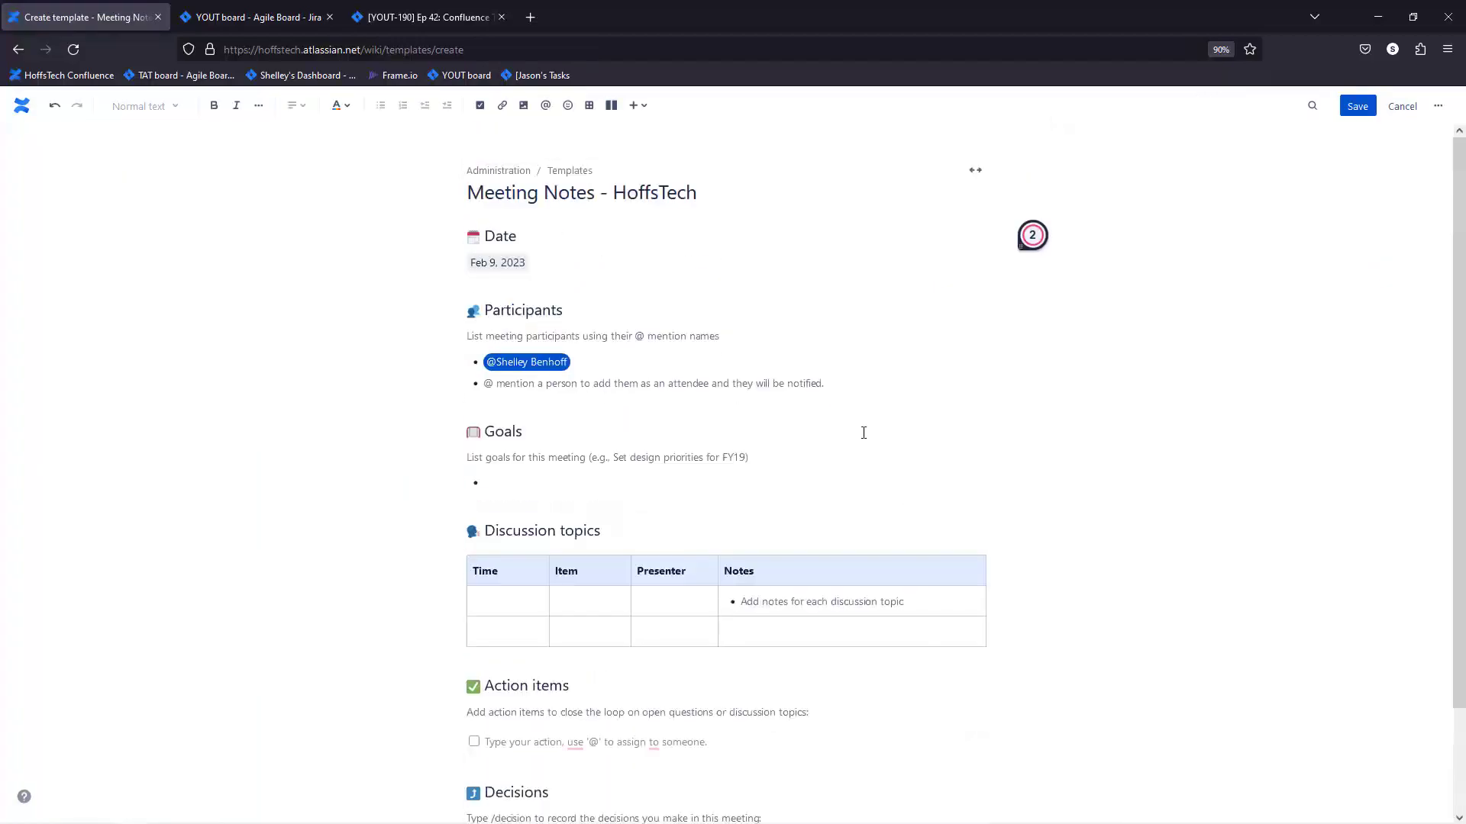
left_click_drag(484, 530, 651, 504)
type("Agenda")
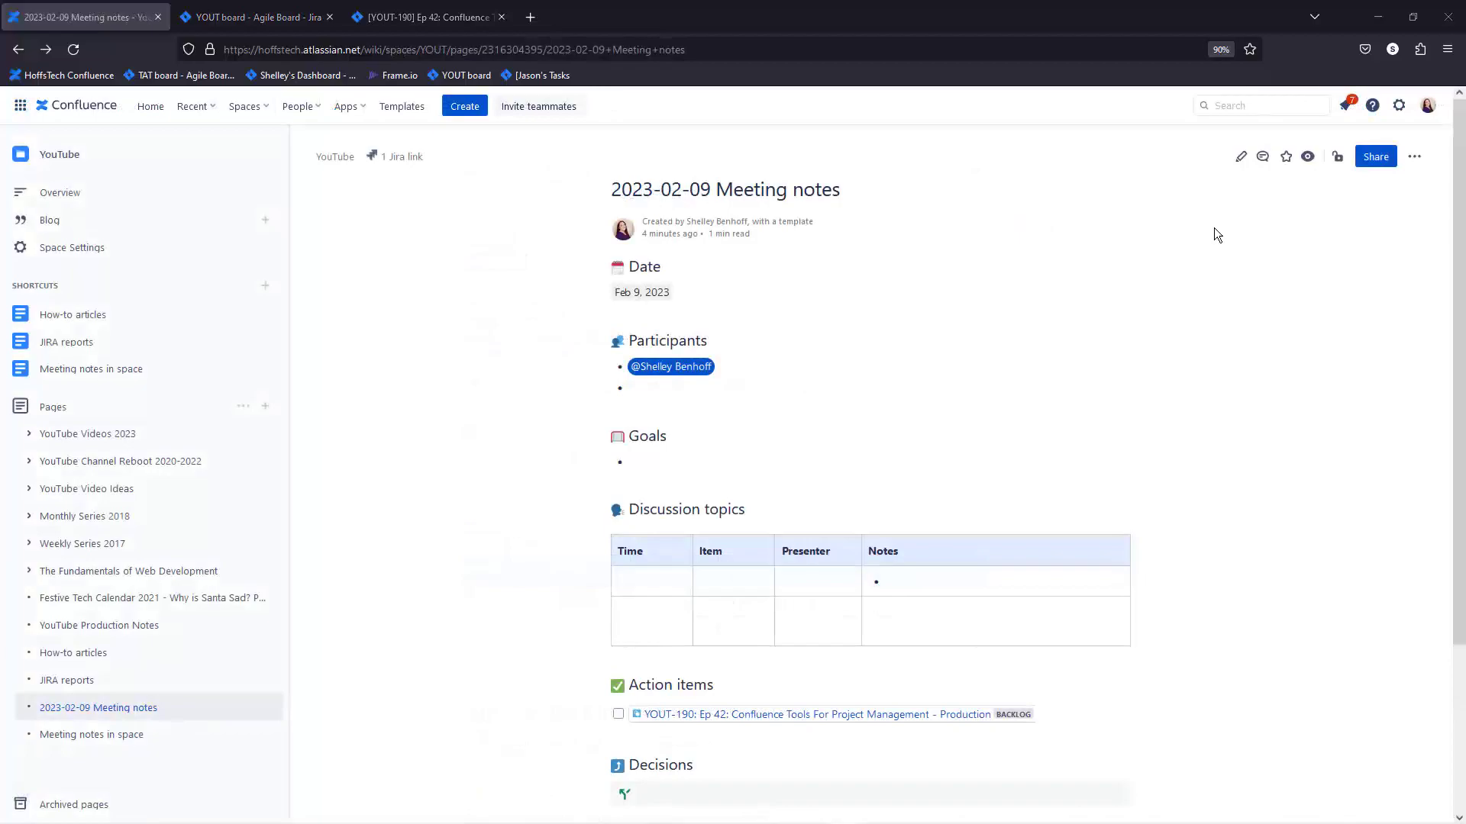
Open the Share panel for the 2023-02-09 Meeting notes page.
left_click(1375, 156)
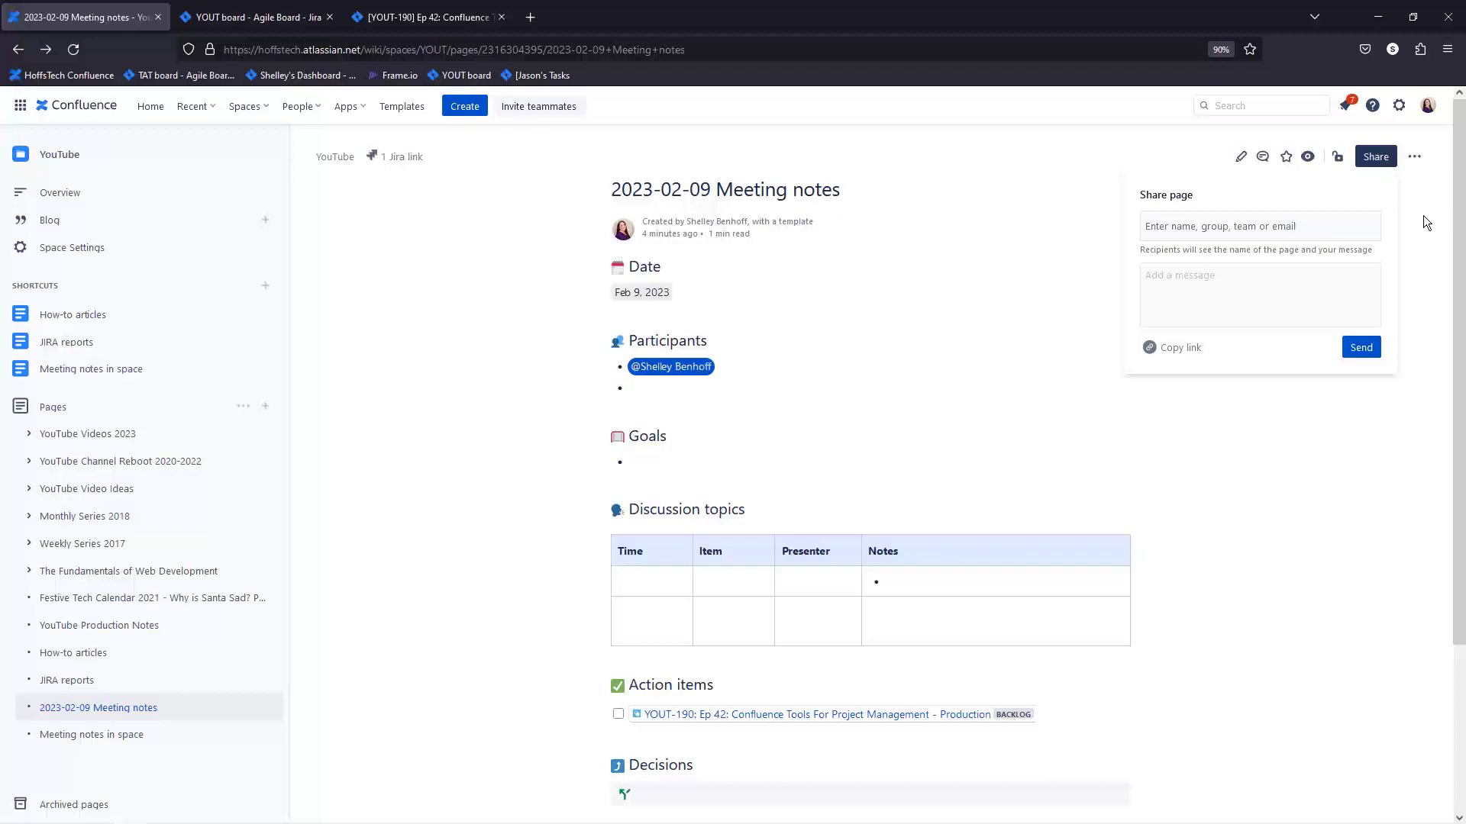
Dismiss the share panel and post the page comment 'Great meeting you guys'.
left_click(1302, 490)
scroll(1205, 510, "down", 3)
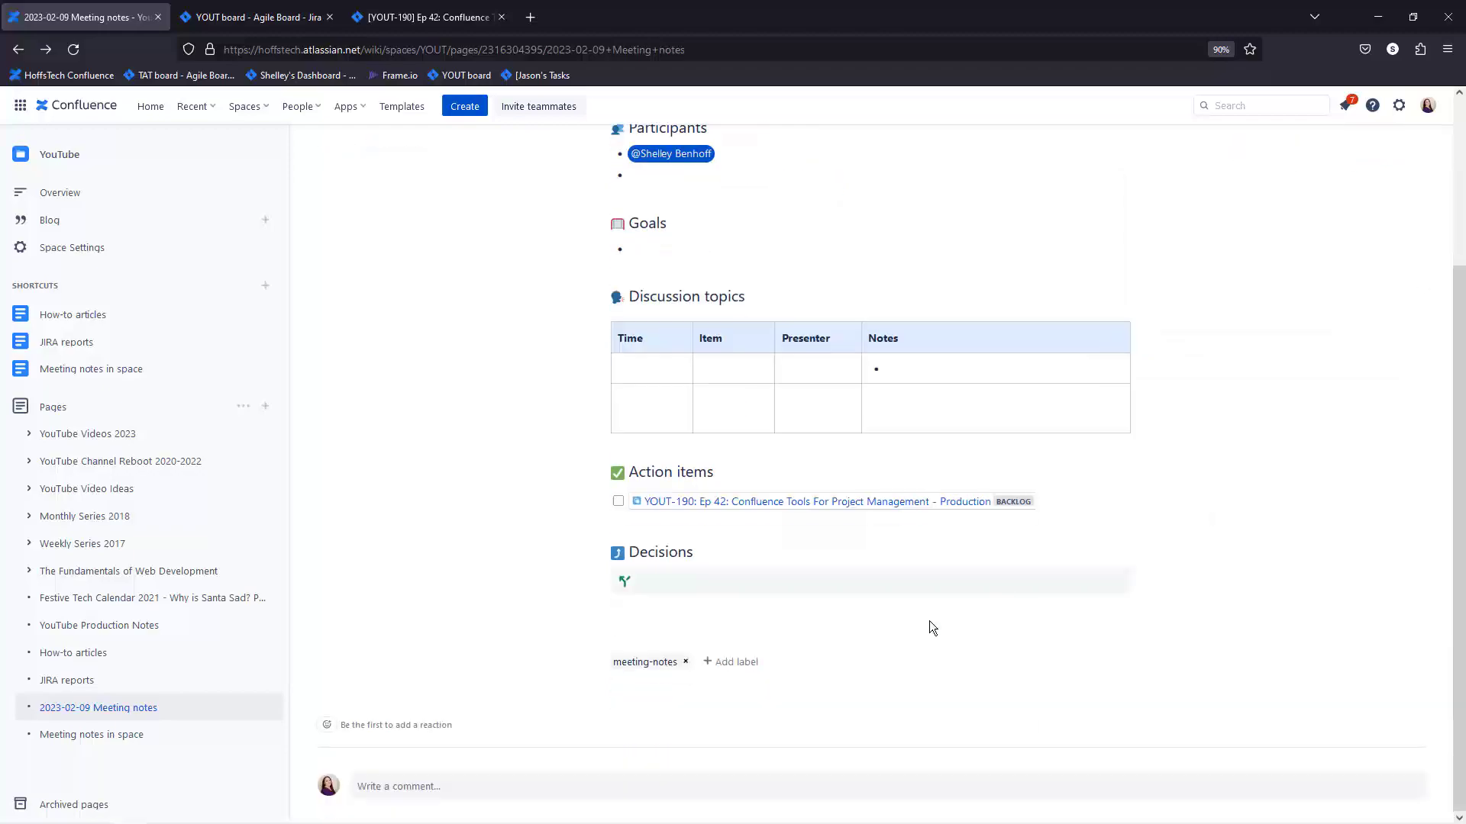
left_click(577, 785)
type("Great m")
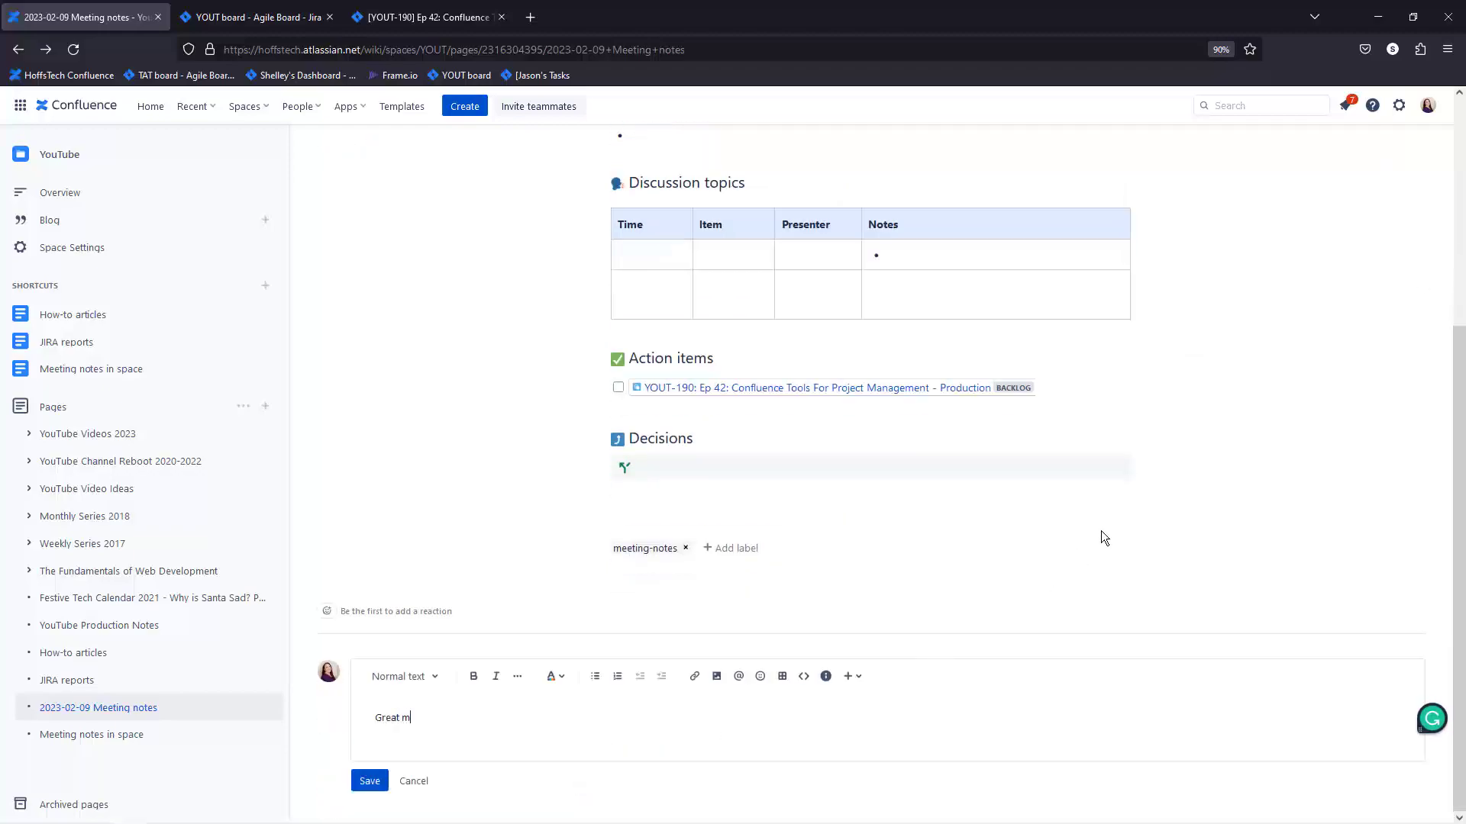
type("eeting you guys!")
left_click(369, 780)
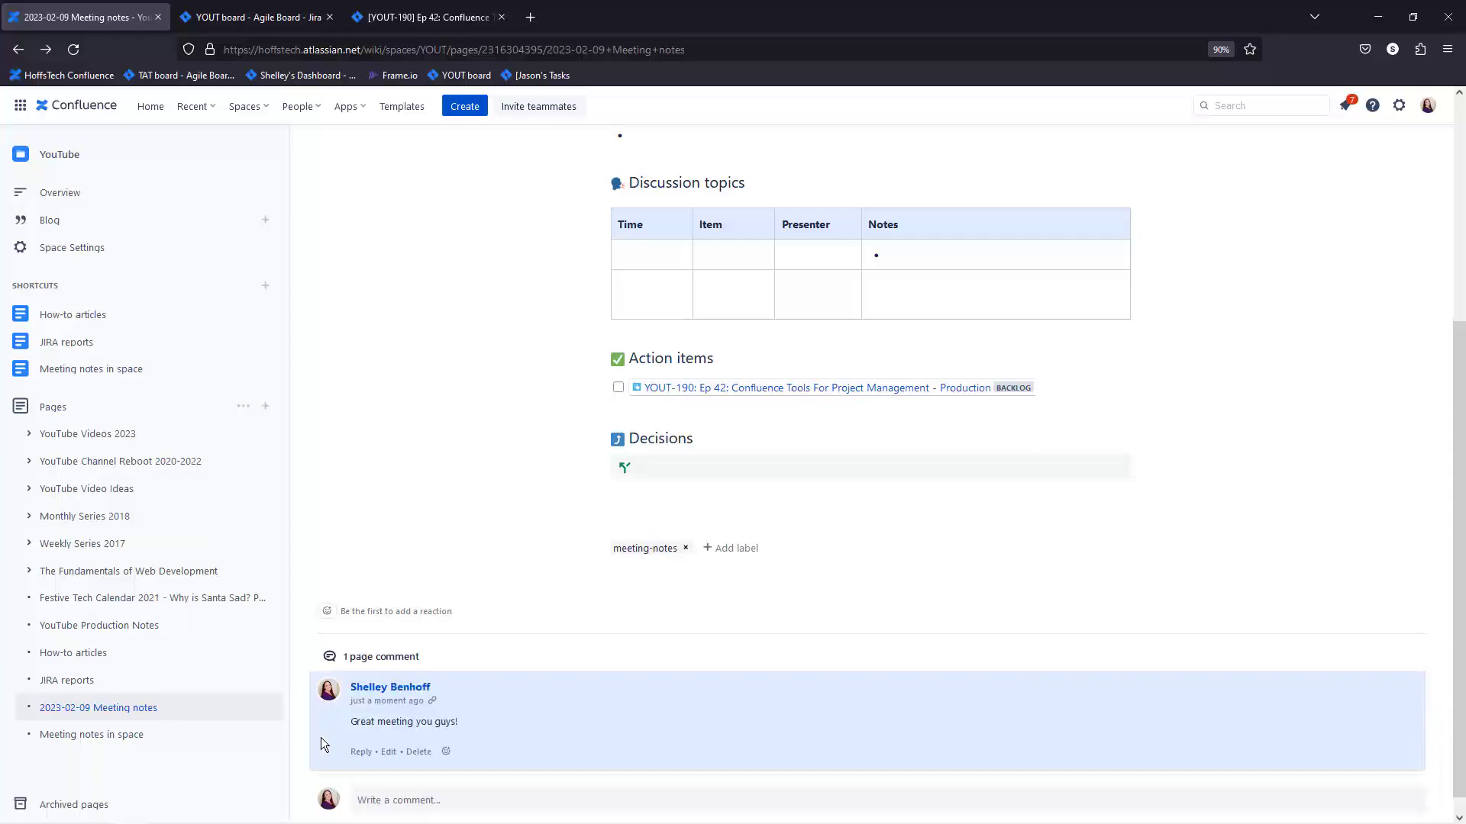
scroll(603, 680, "up", 4)
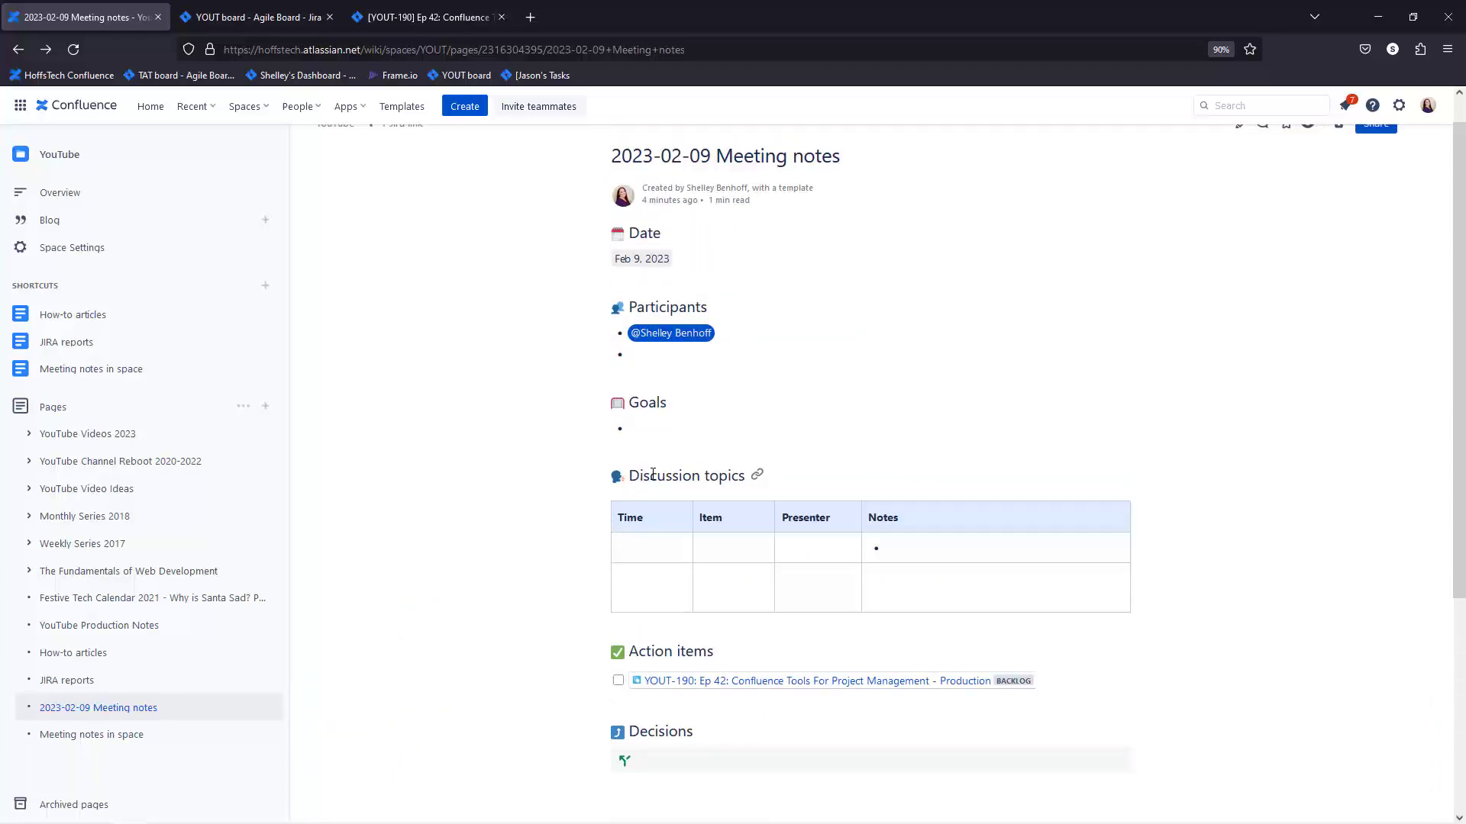
Attach the inline comment 'Let's add some more items' to the Discussion topics heading.
triple_click(653, 474)
left_click(624, 440)
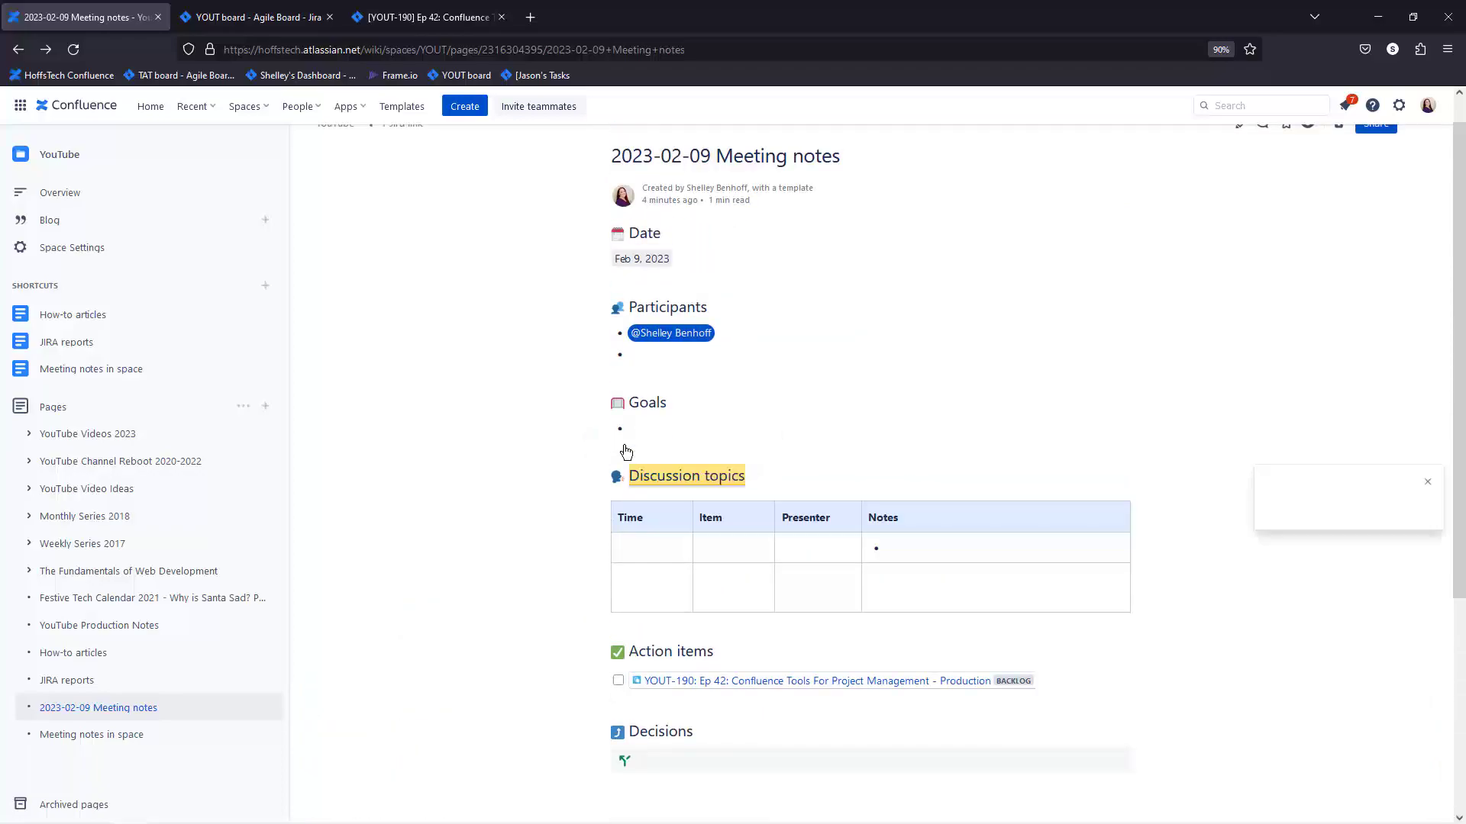
type("Let's add ")
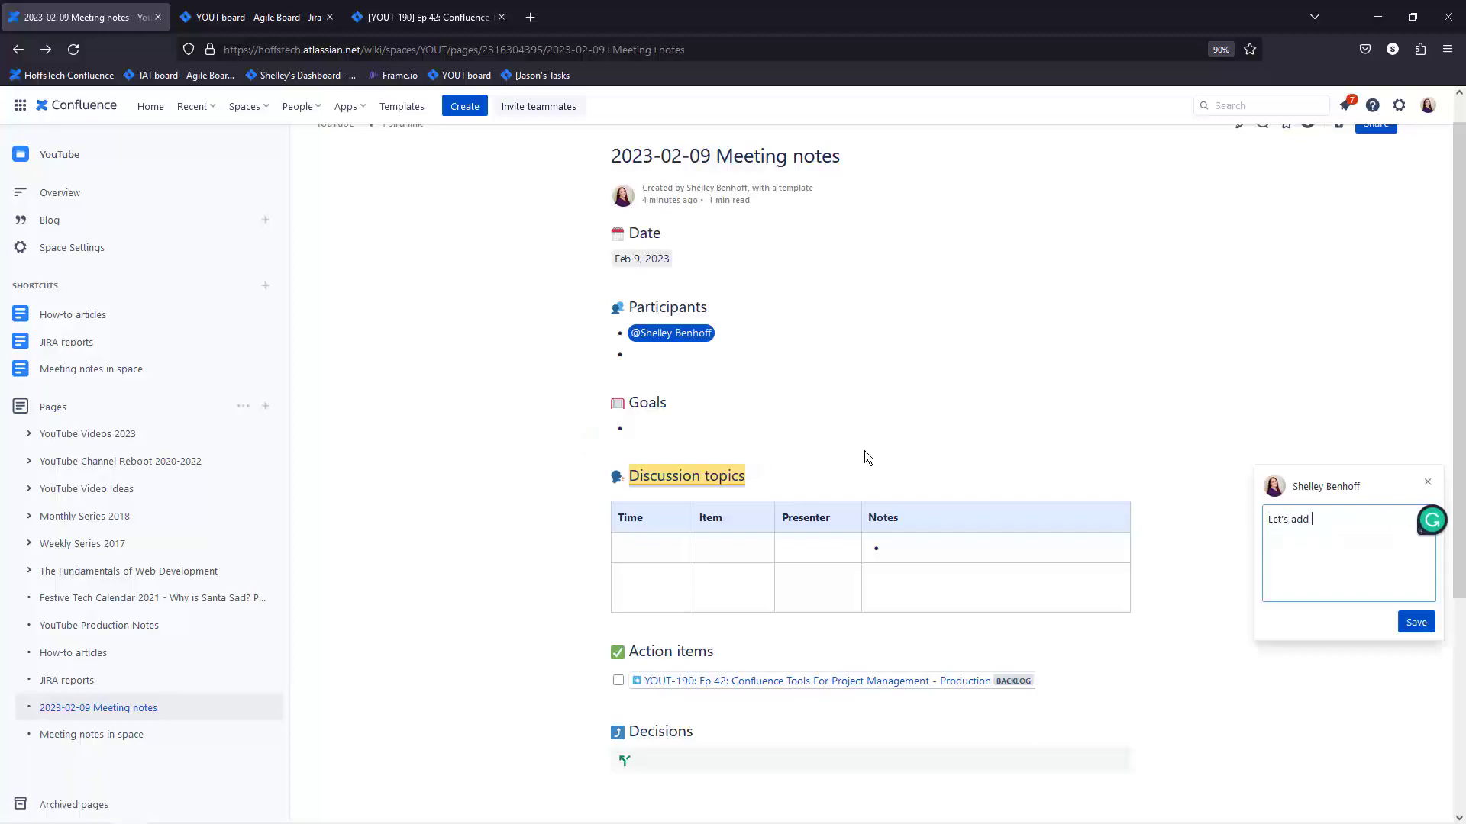
type("some more items.")
key("ctrl+Return")
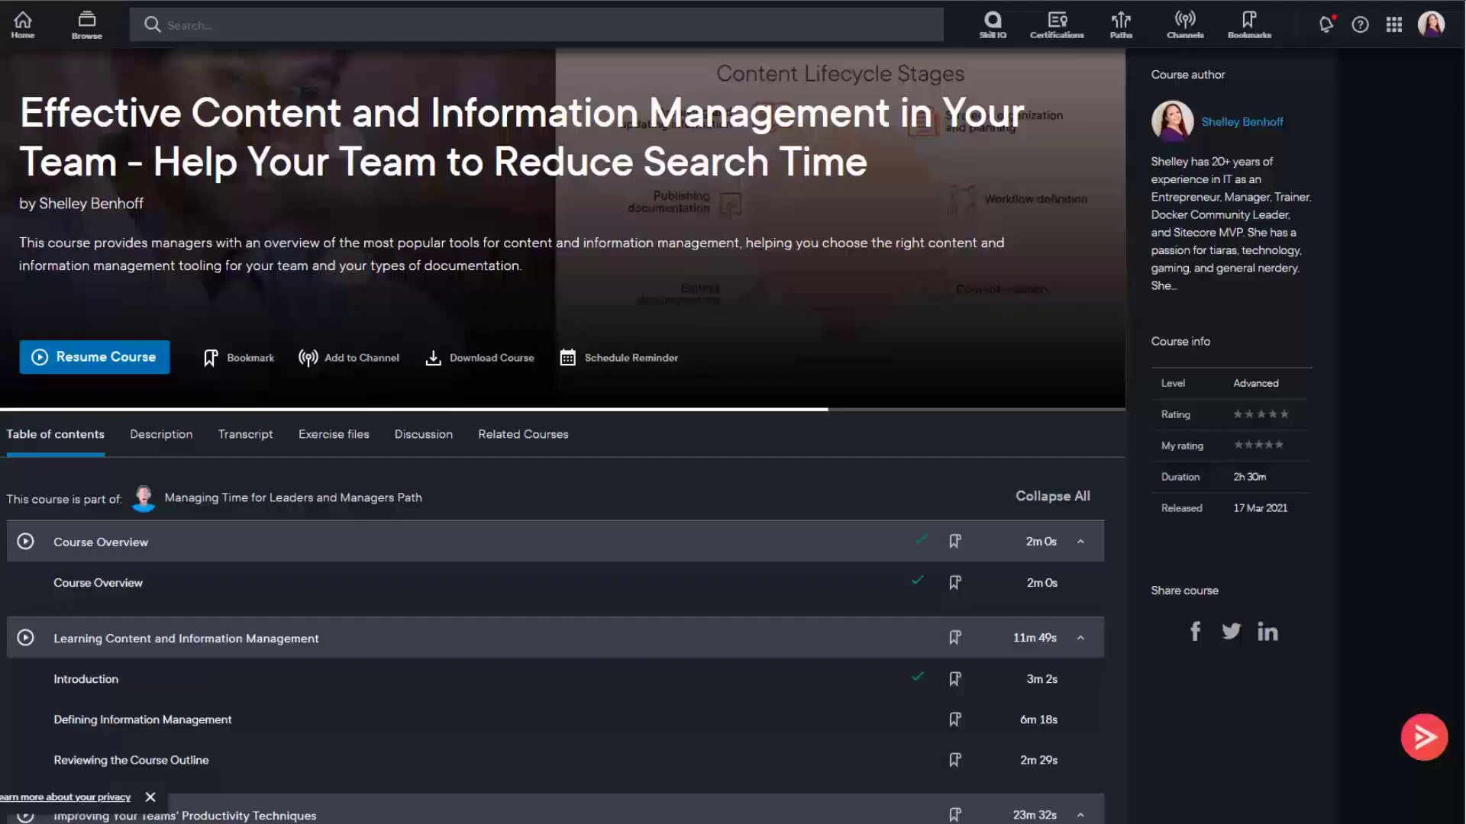
scroll(563, 427, "down", 1)
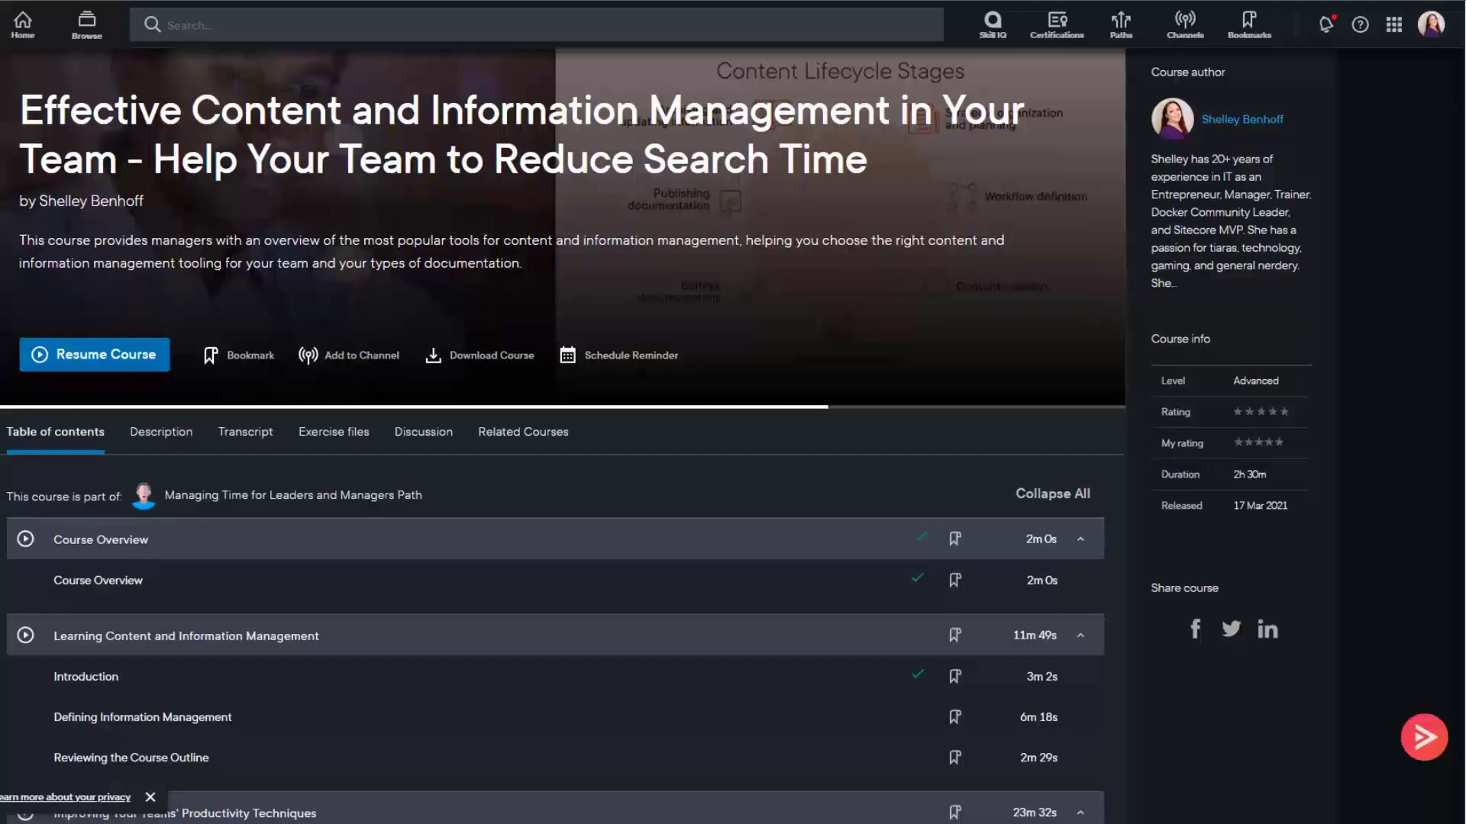
scroll(563, 427, "down", 1)
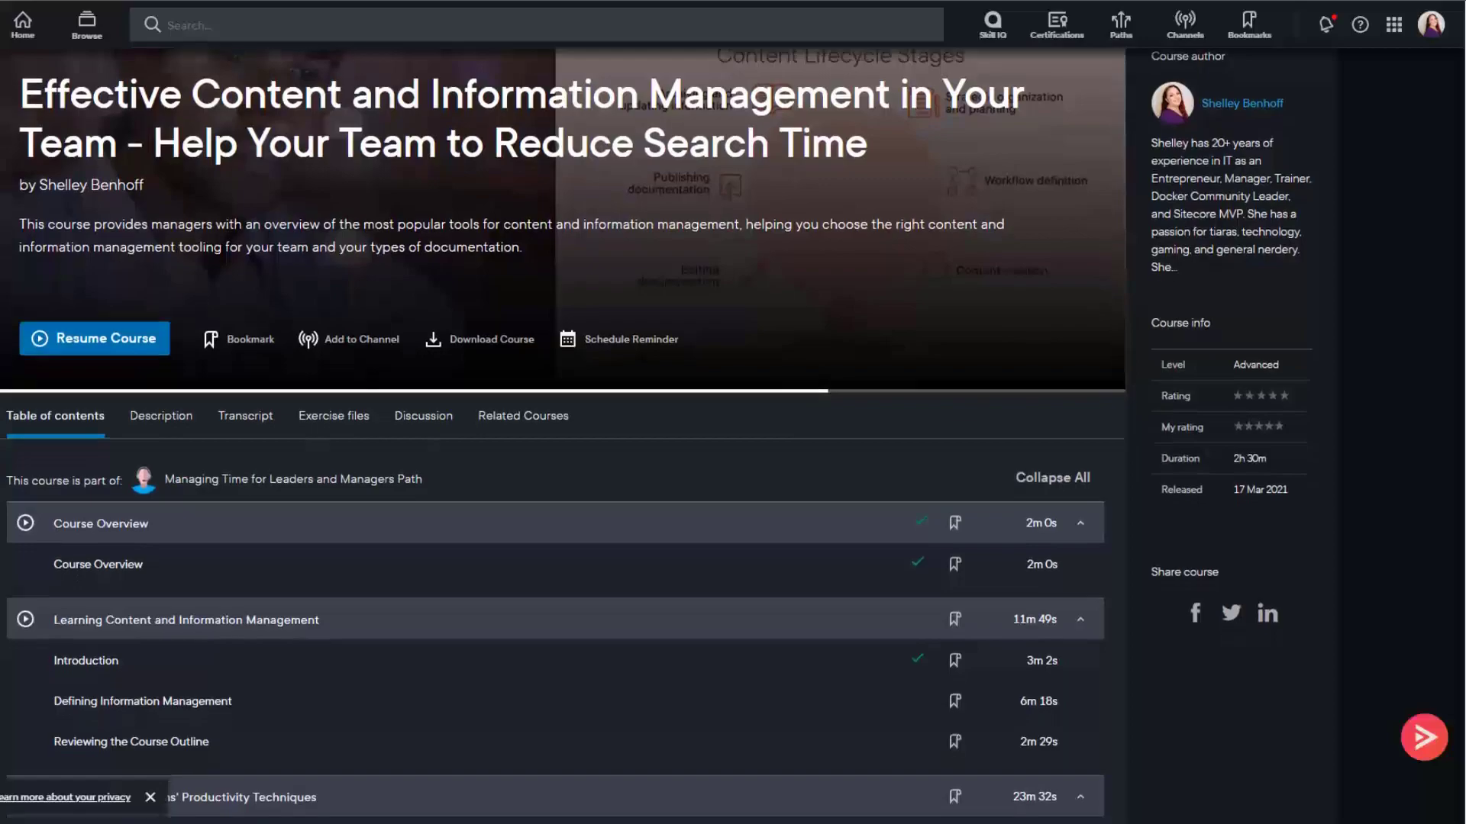
scroll(562, 428, "down", 1)
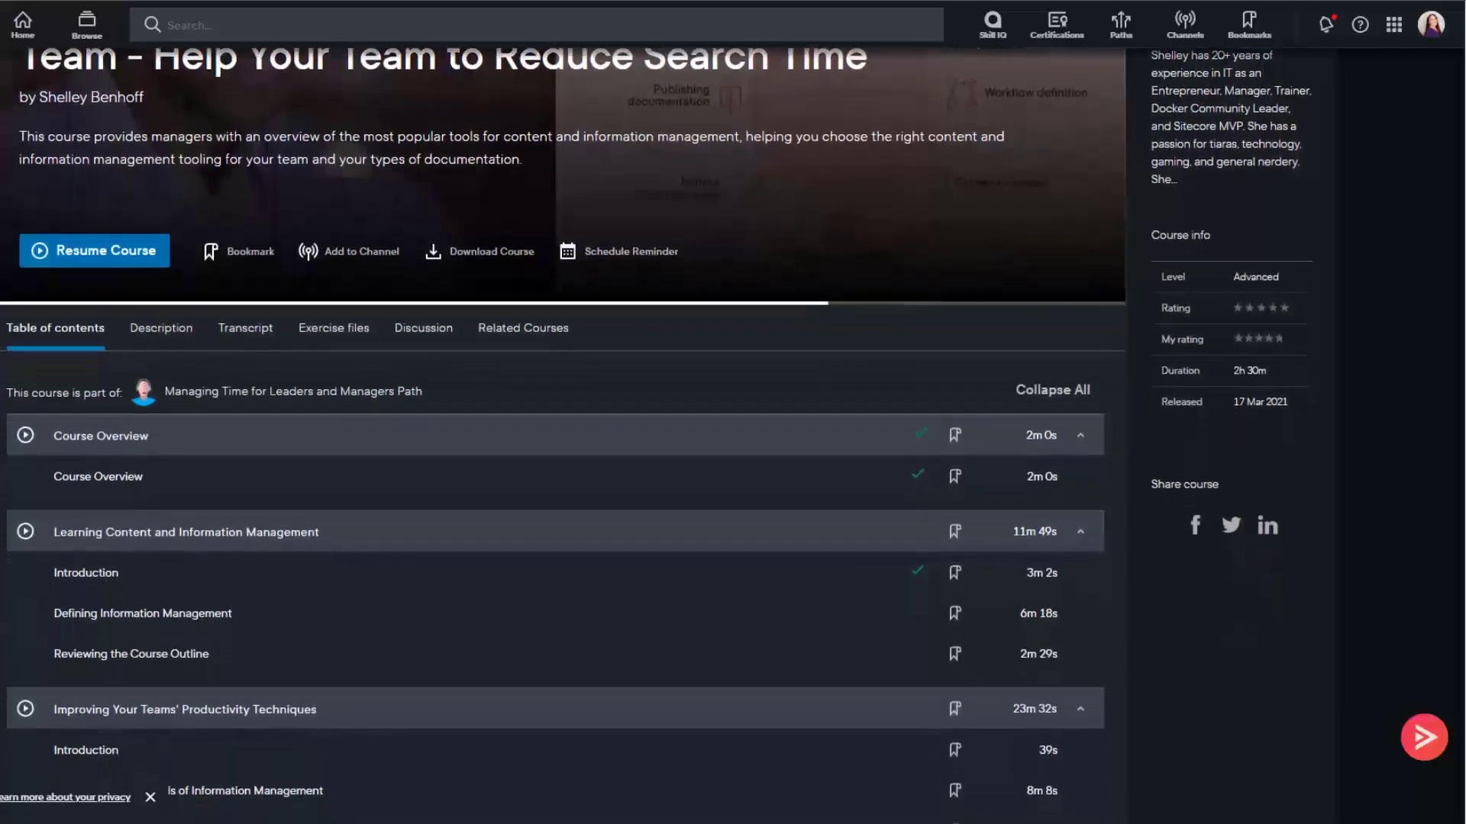
scroll(562, 427, "down", 1)
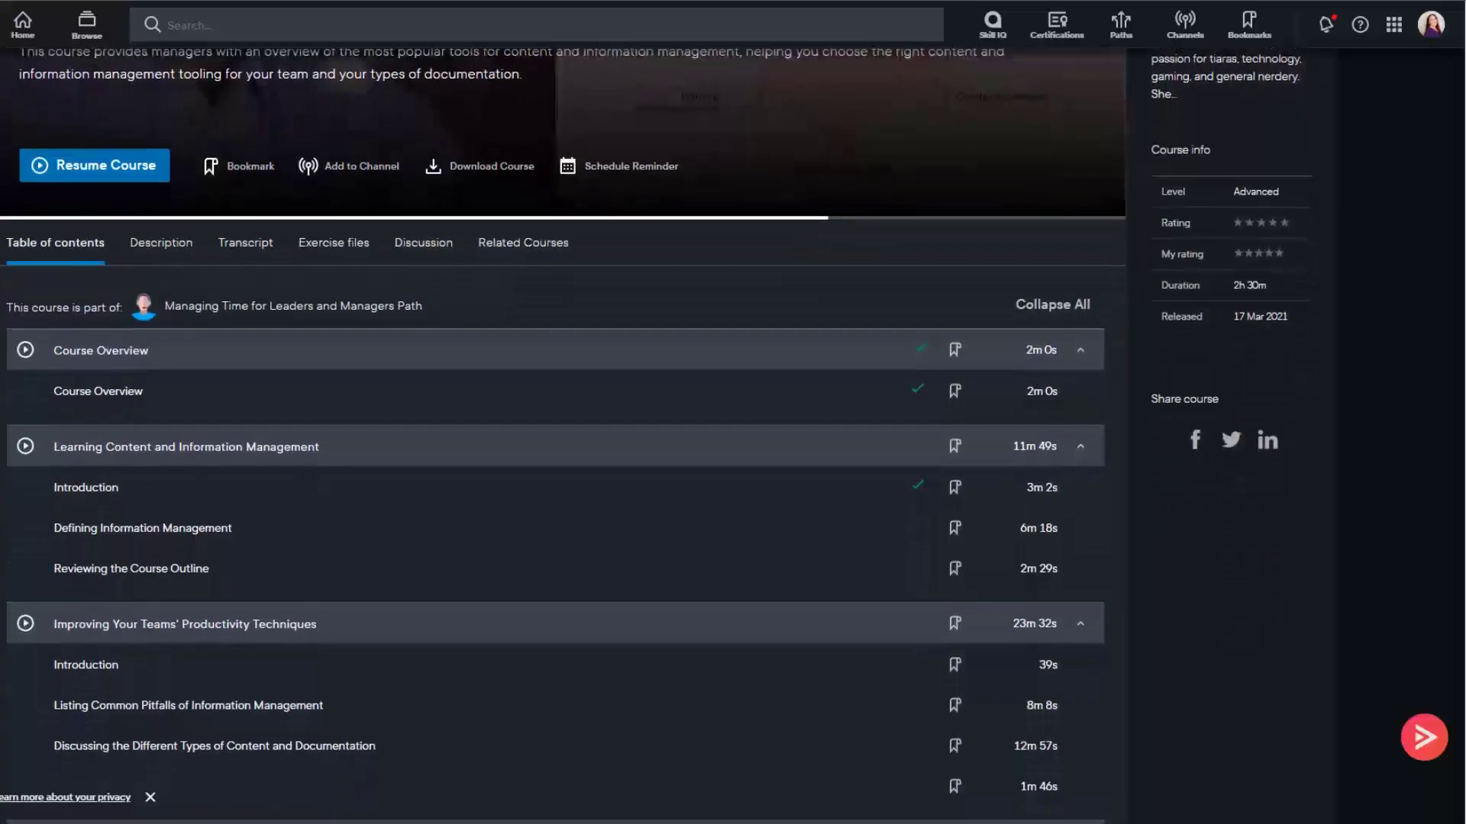
scroll(563, 428, "down", 1)
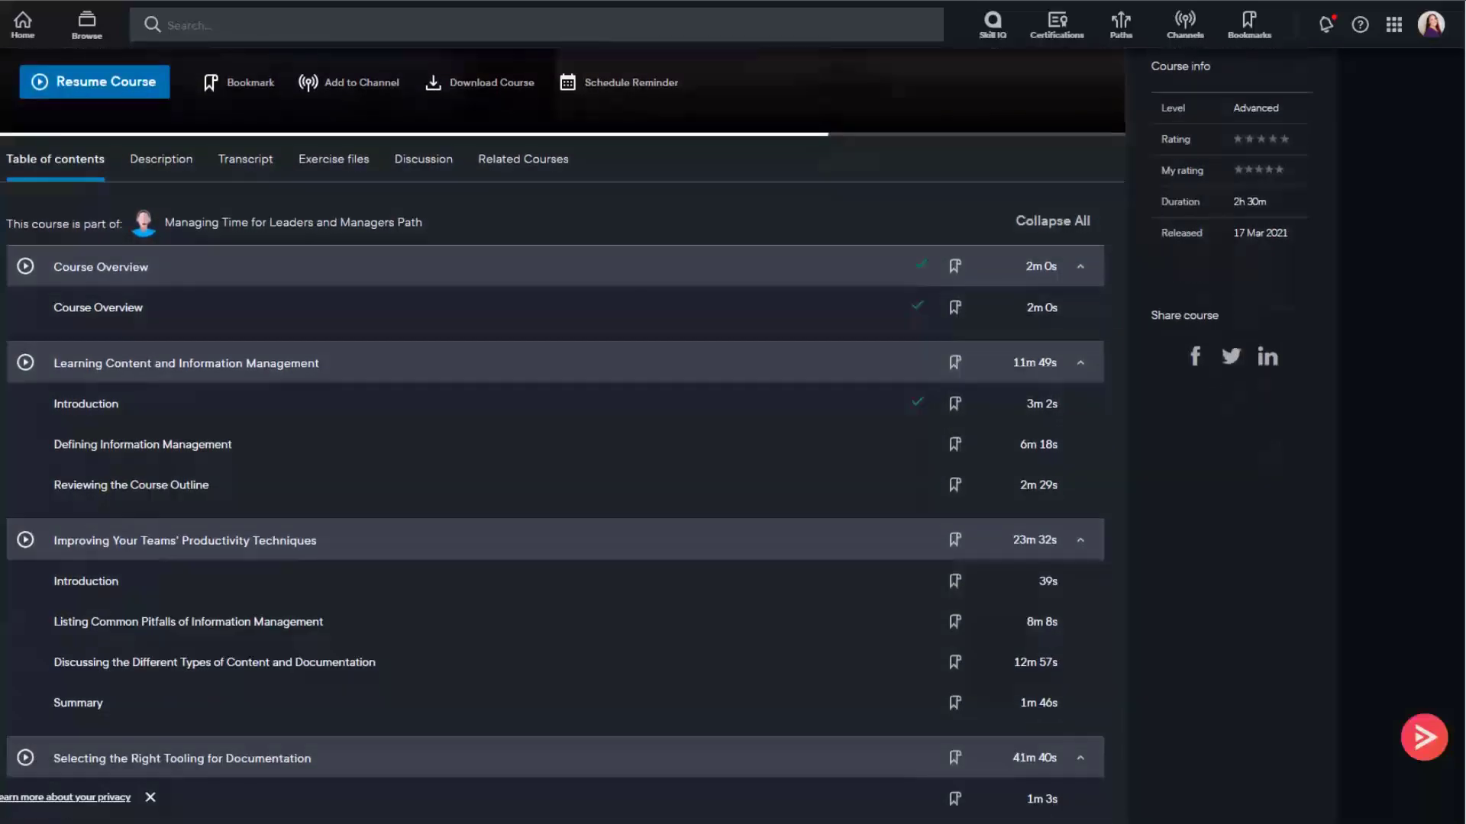
scroll(562, 427, "down", 1)
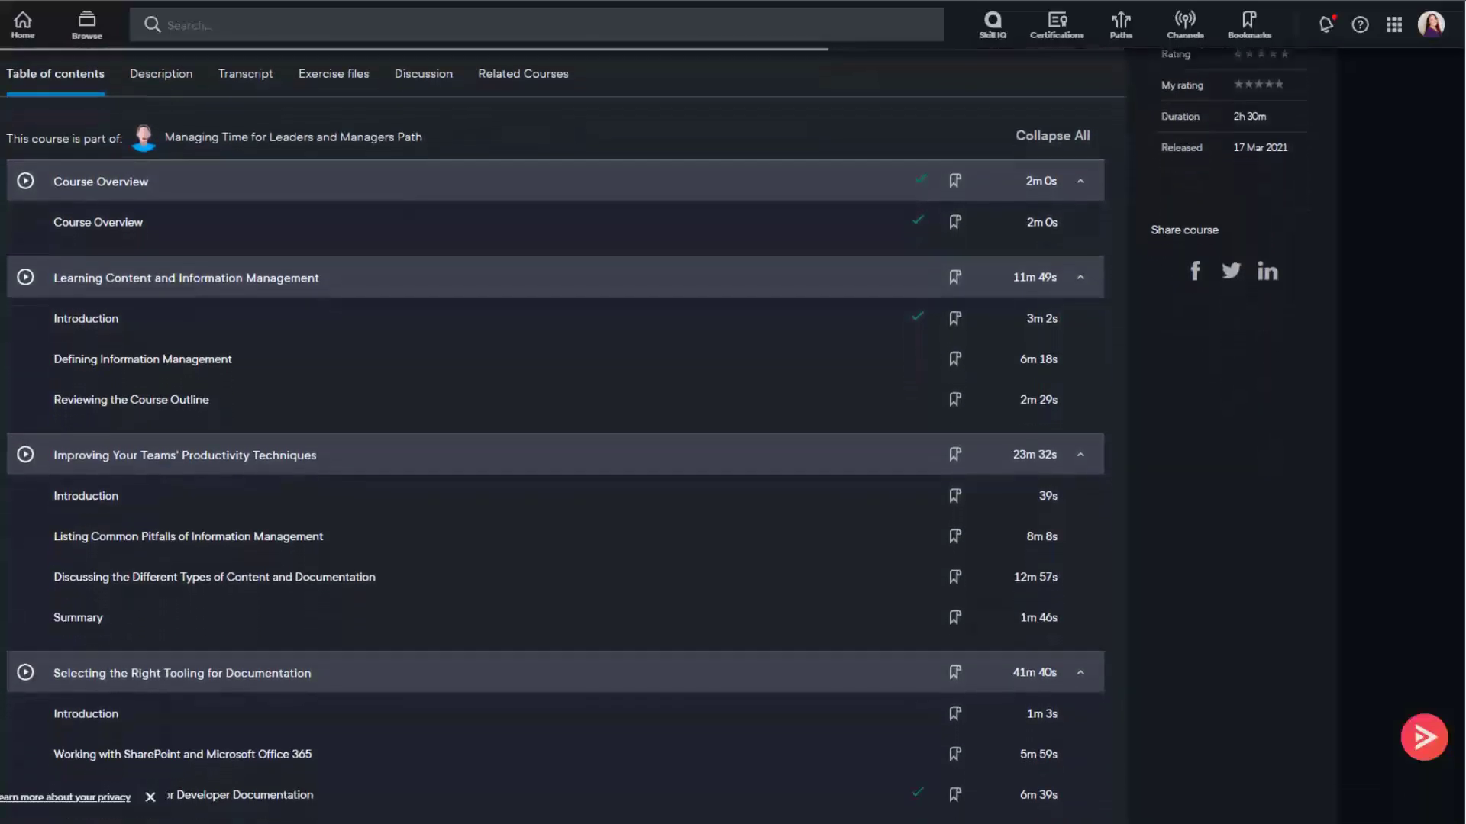
scroll(563, 427, "down", 1)
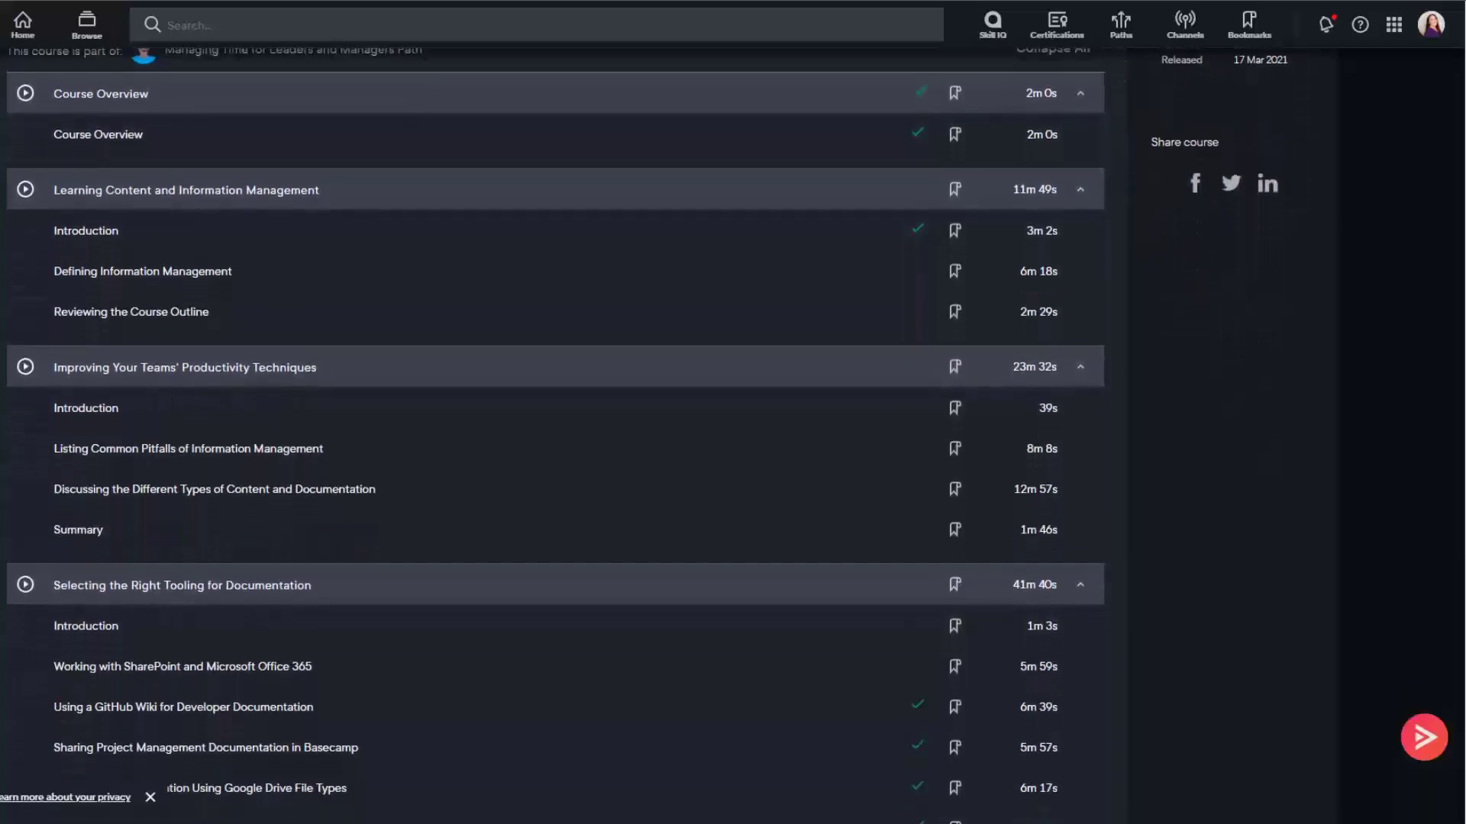
scroll(563, 428, "down", 1)
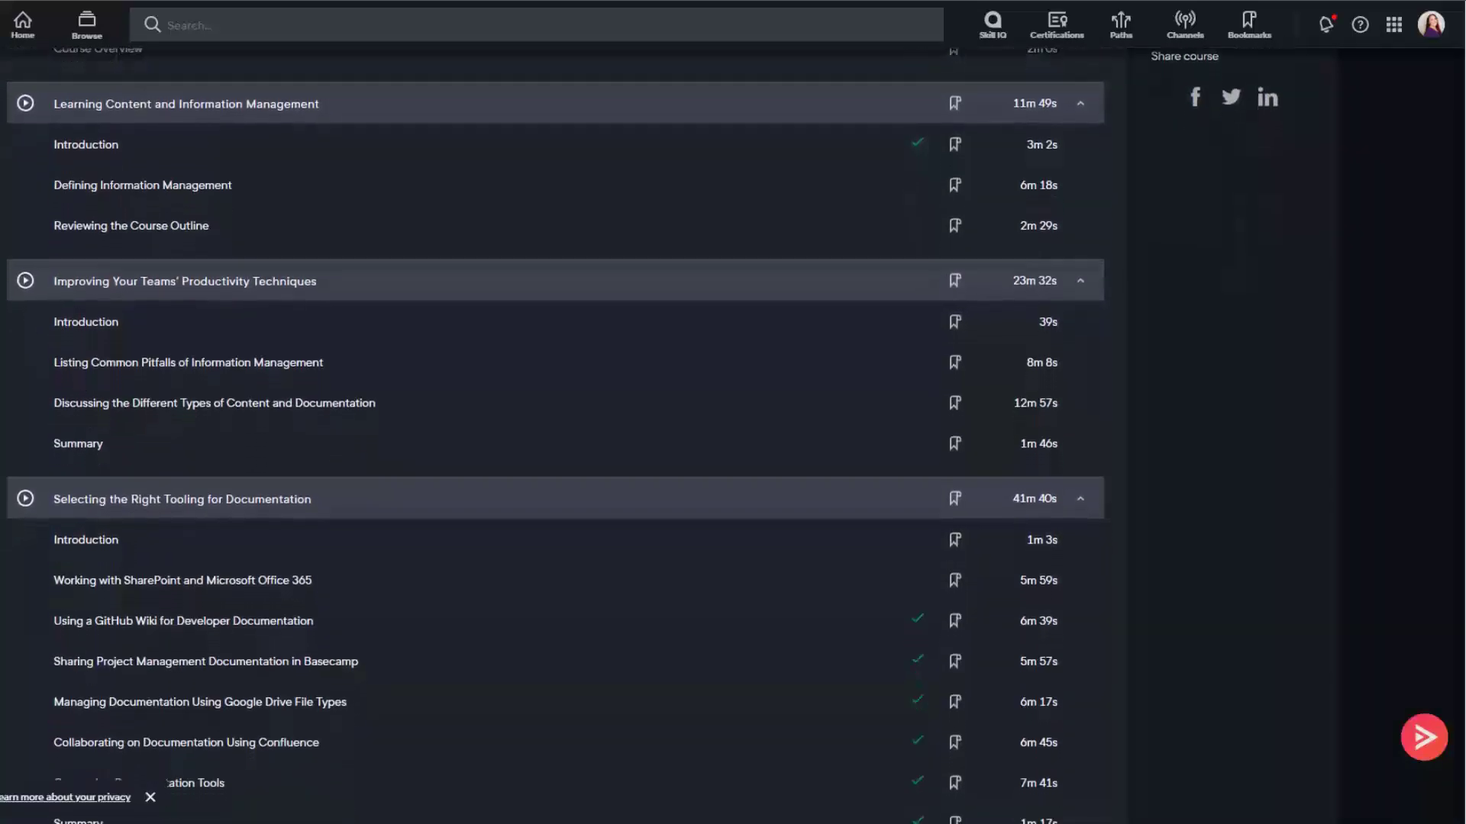
scroll(563, 428, "down", 1)
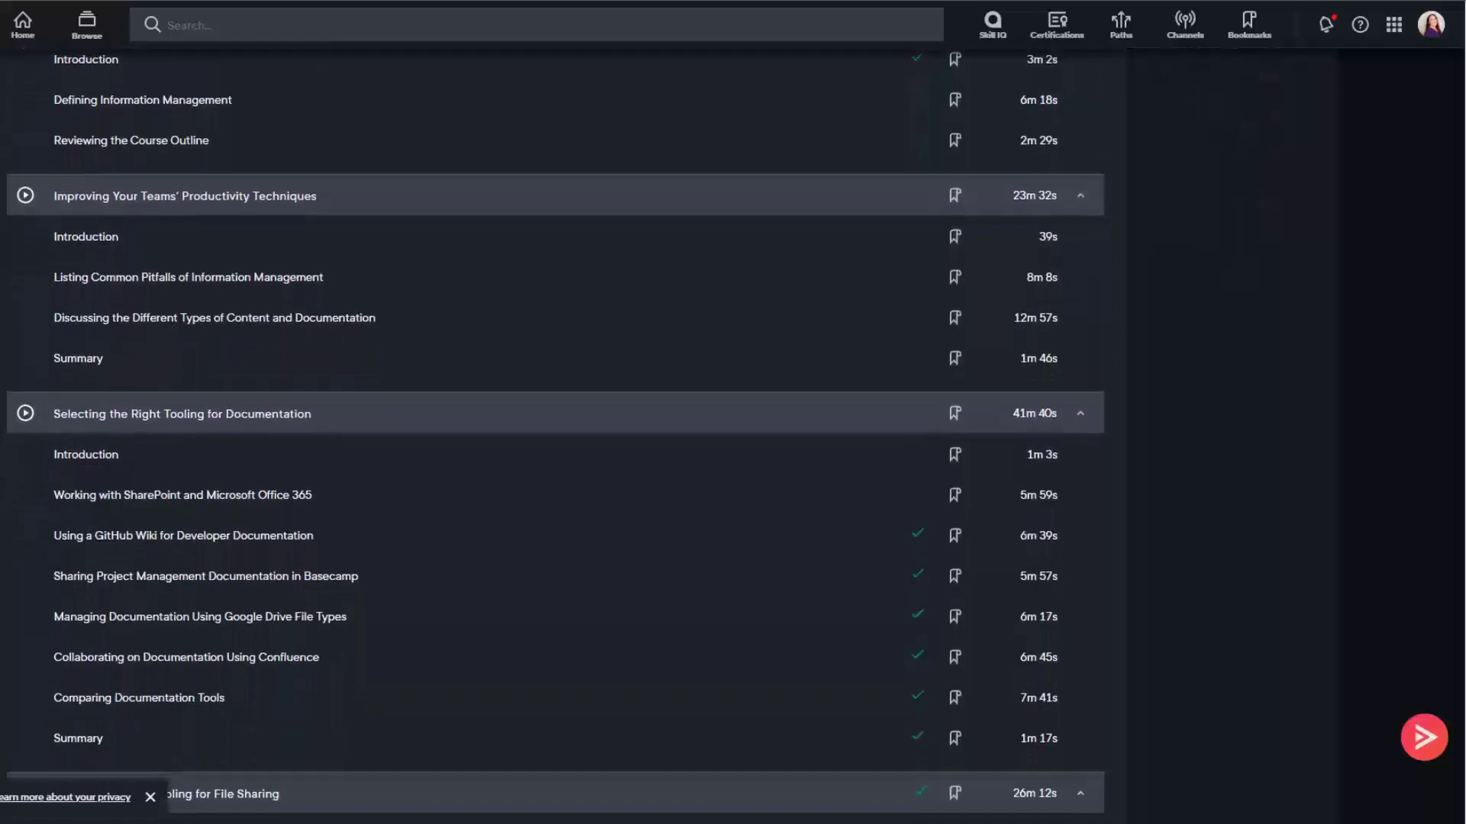
scroll(563, 428, "down", 1)
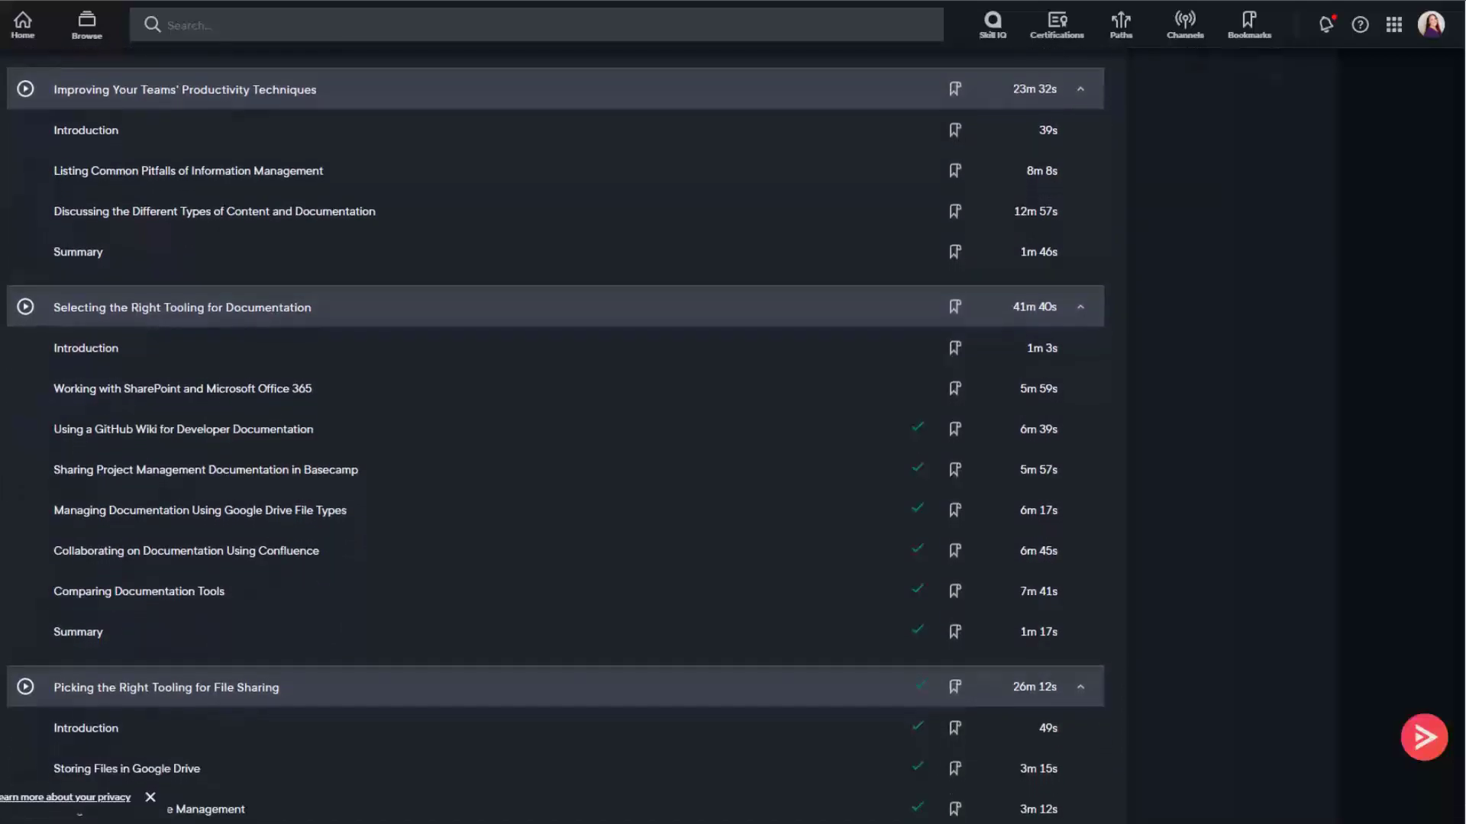
scroll(563, 428, "down", 1)
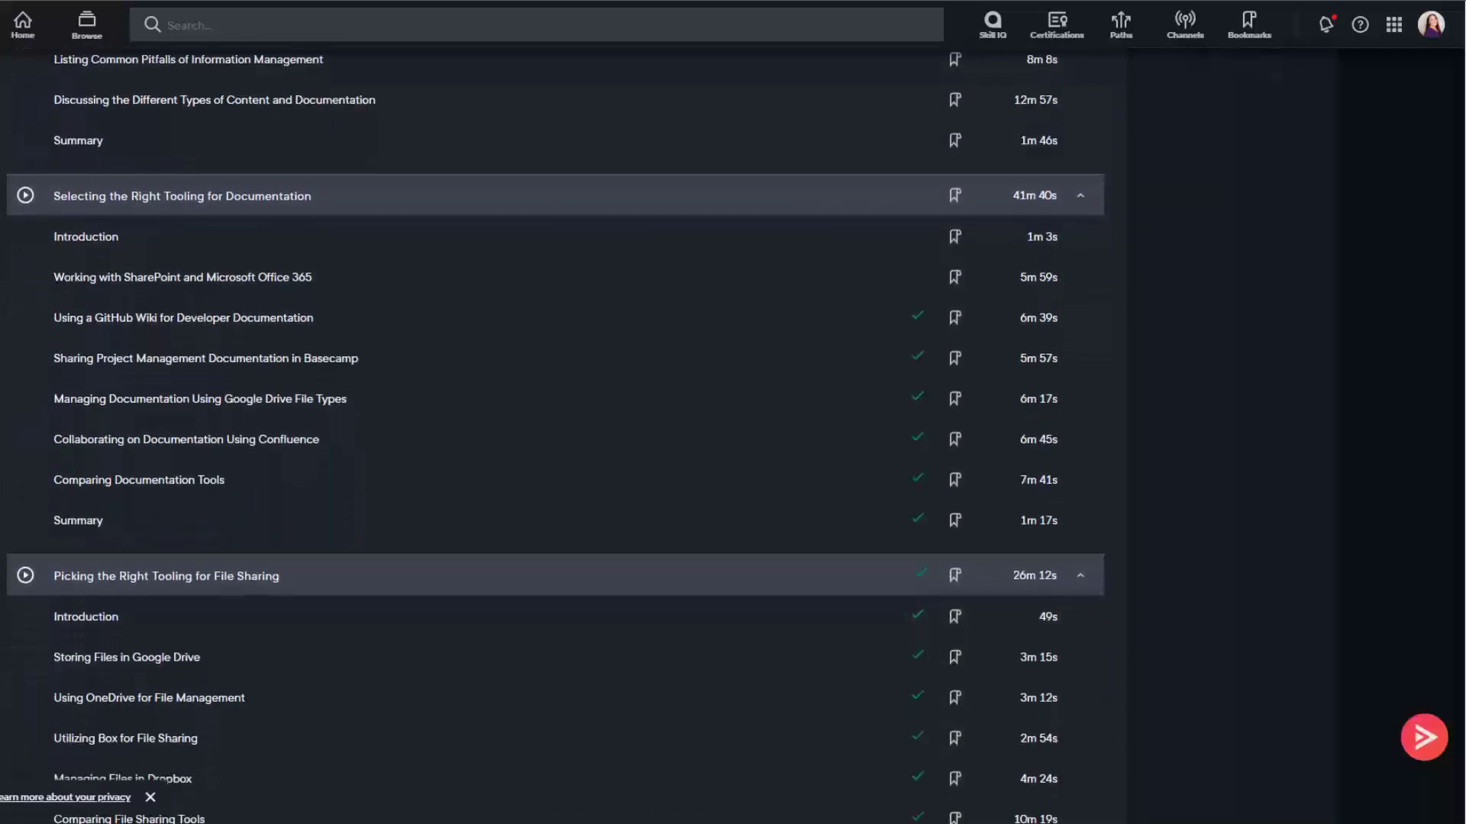
scroll(563, 427, "down", 2)
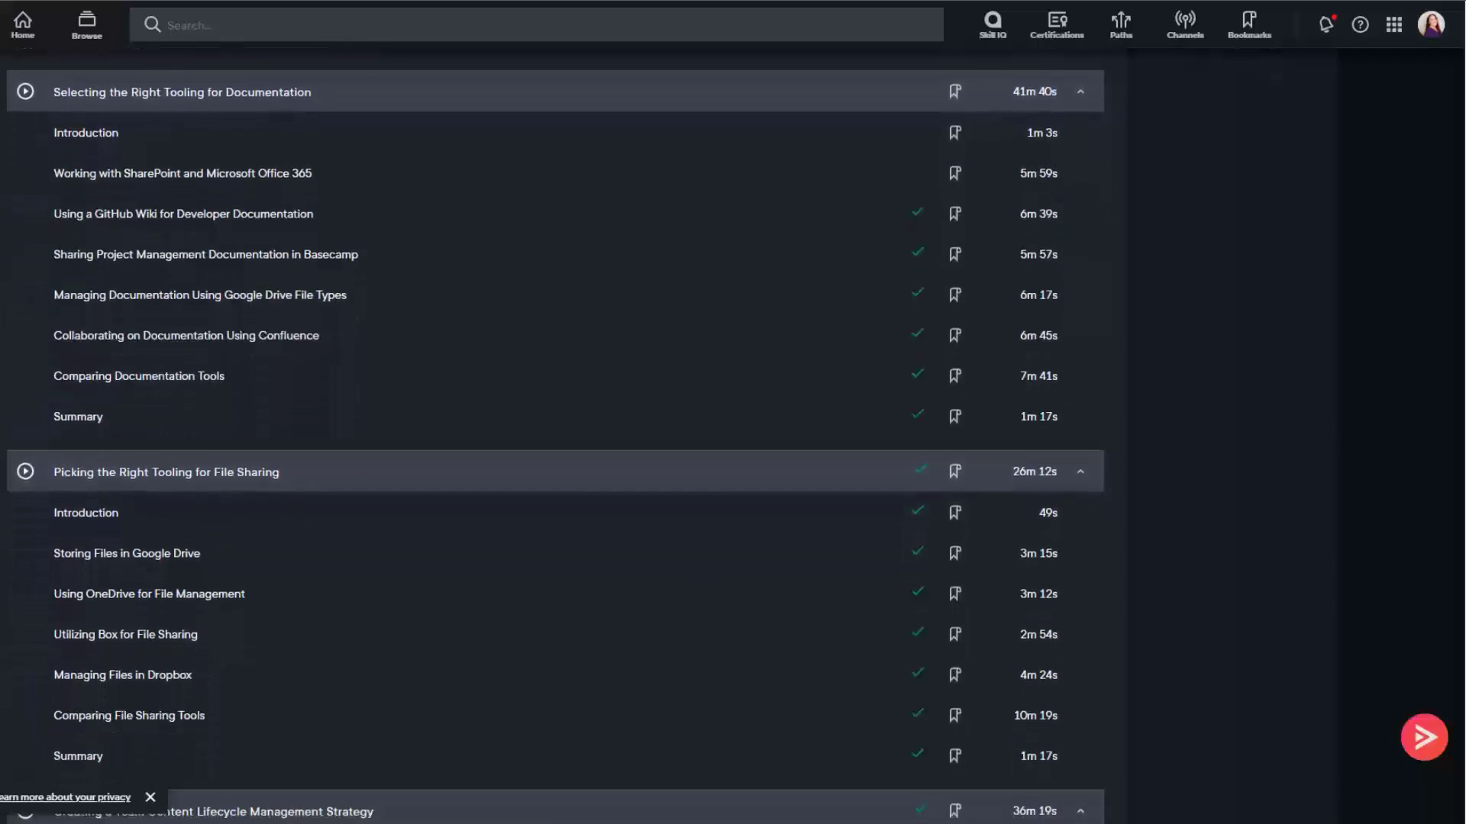
scroll(562, 428, "down", 2)
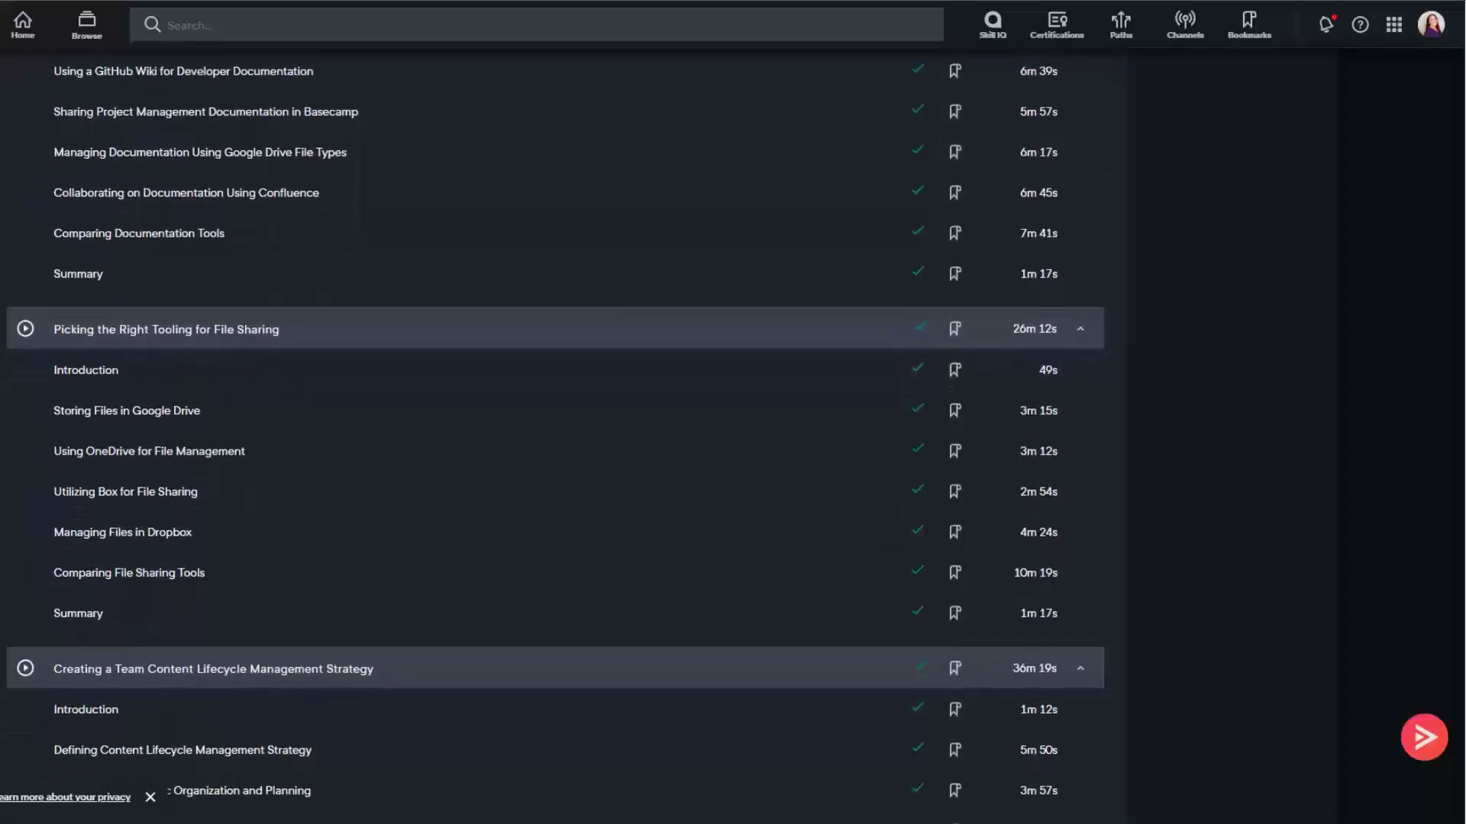
scroll(562, 428, "down", 2)
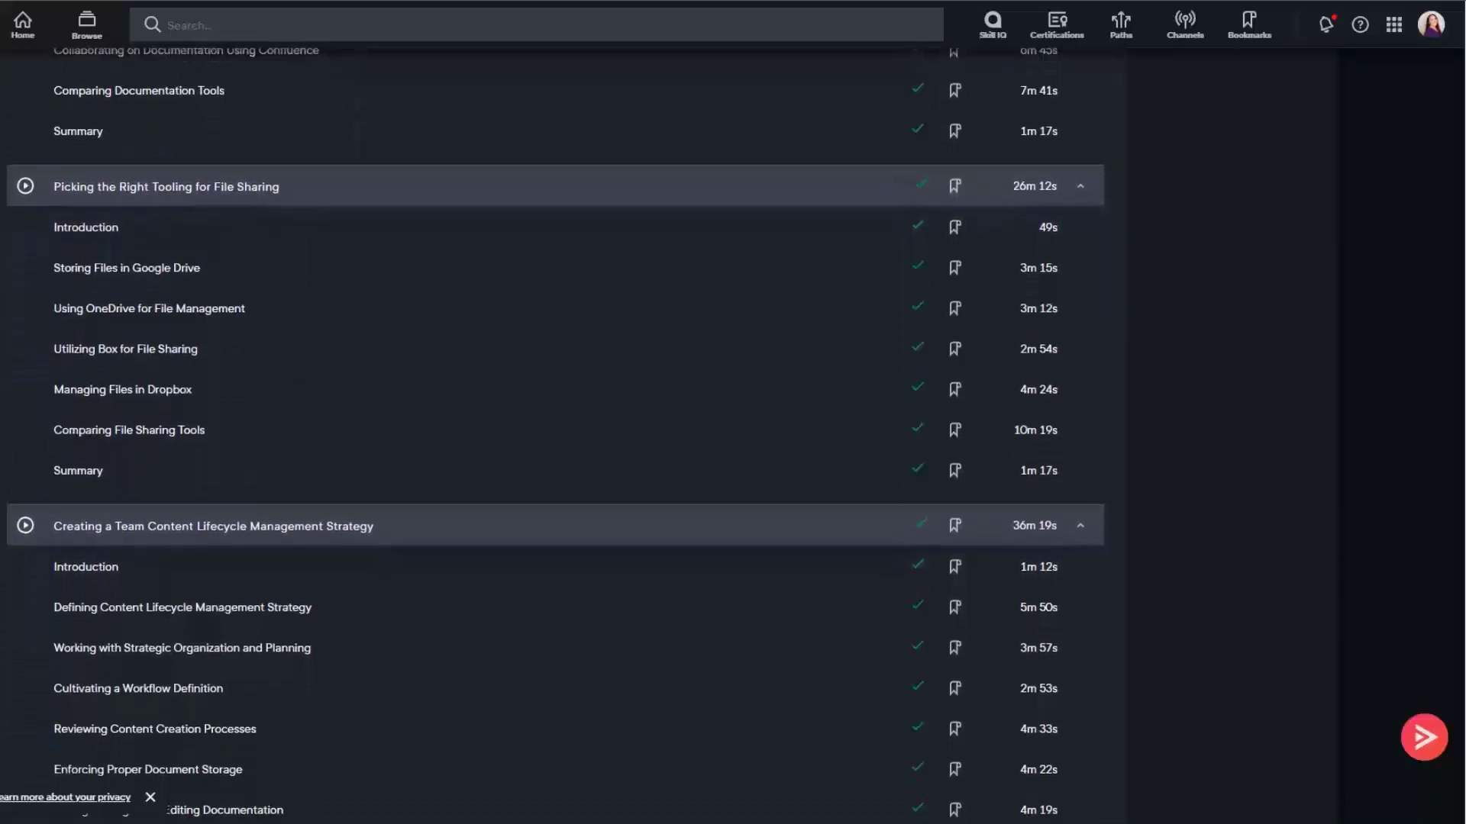
scroll(562, 427, "down", 2)
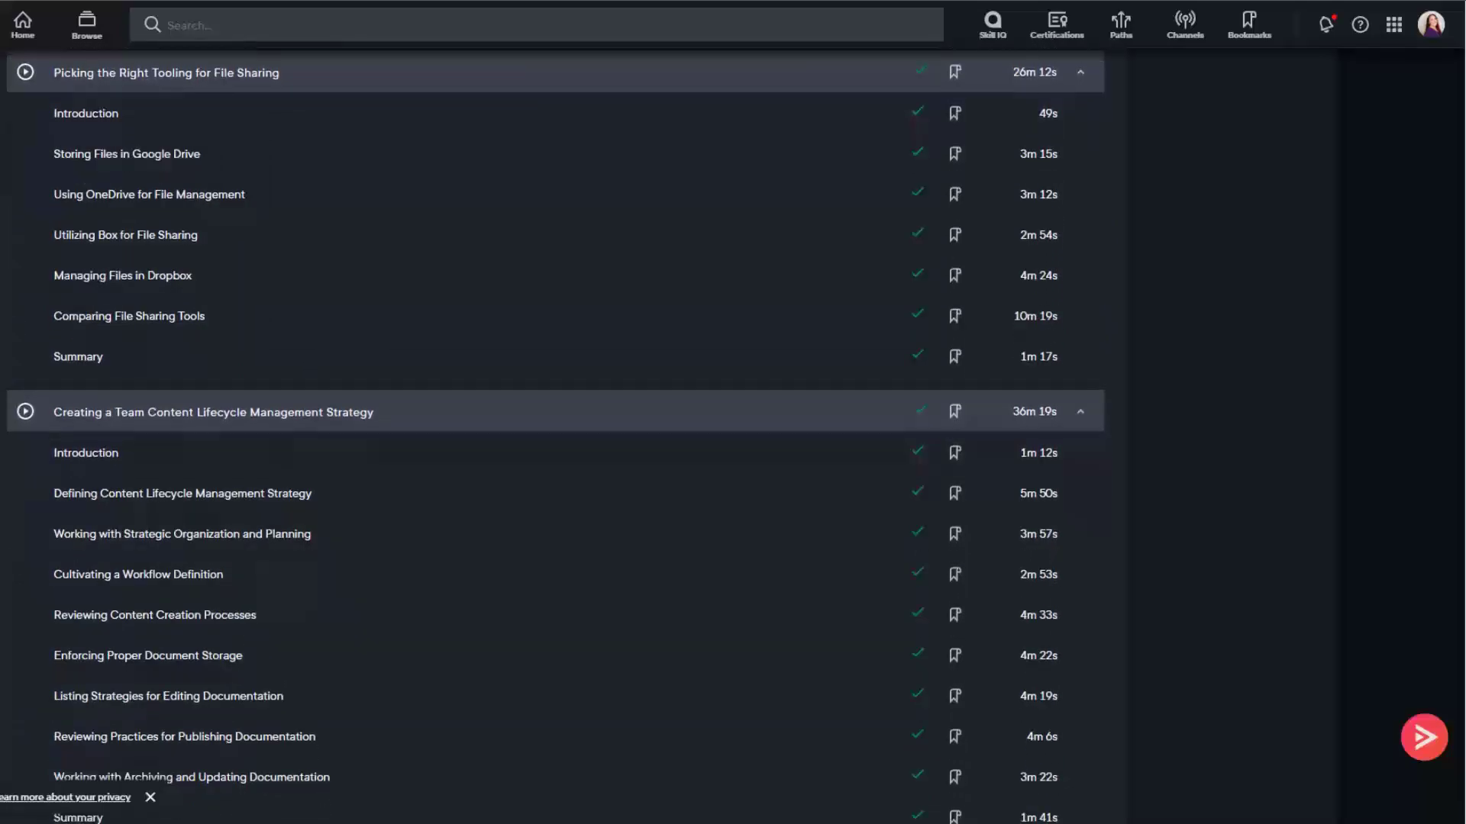
scroll(562, 428, "down", 2)
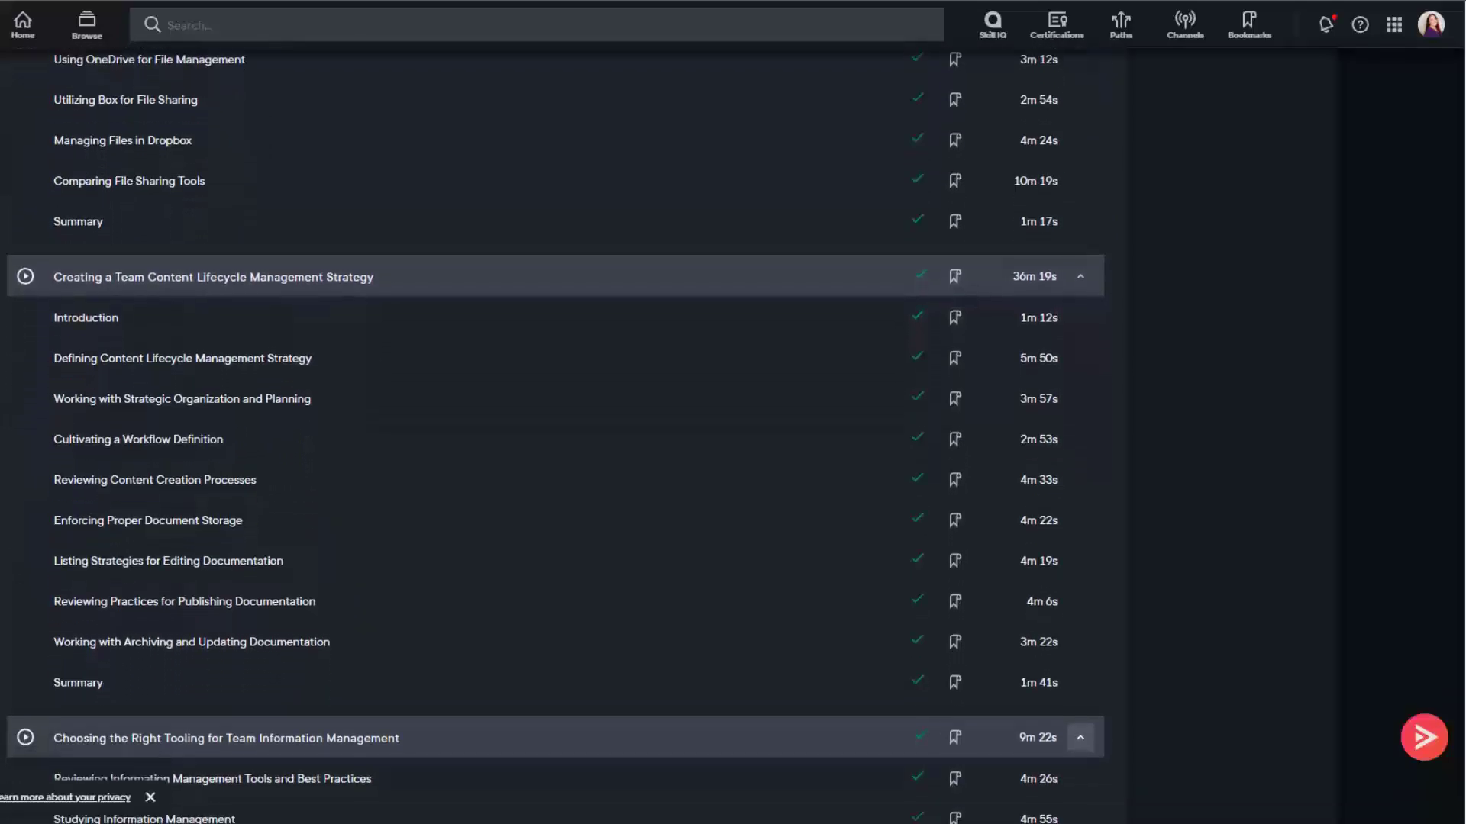
scroll(562, 428, "down", 1)
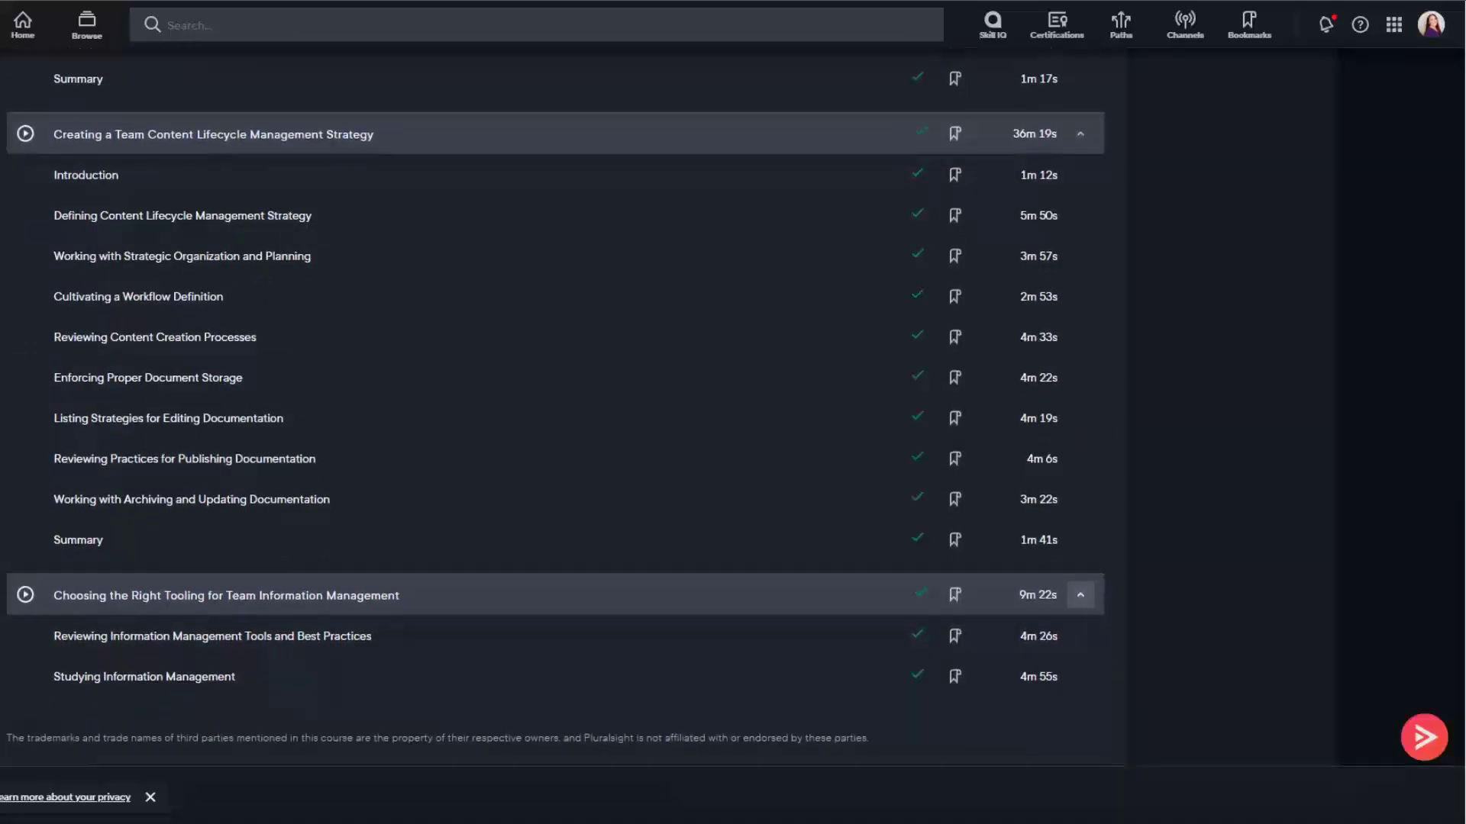
key("Home")
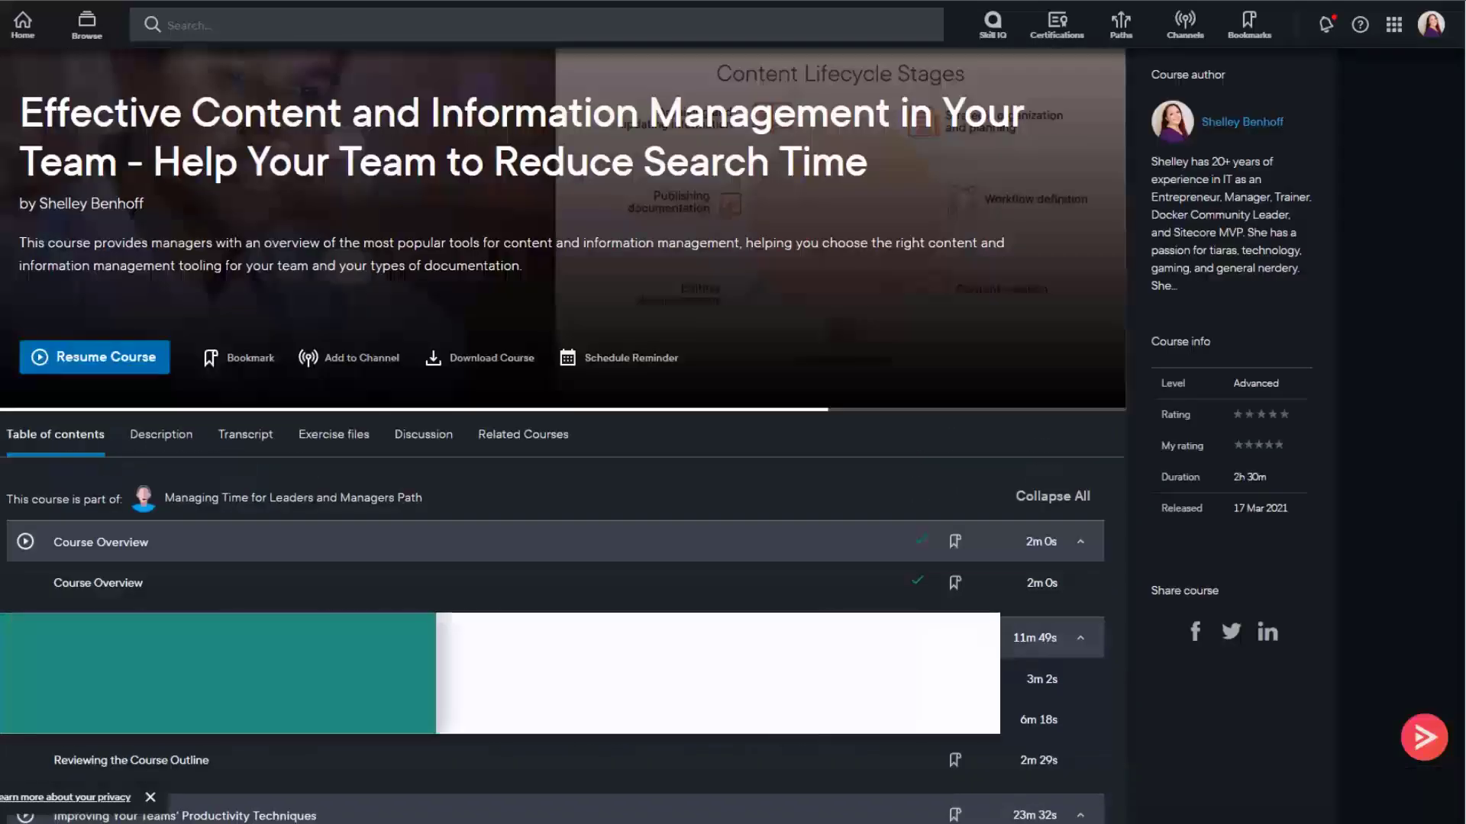